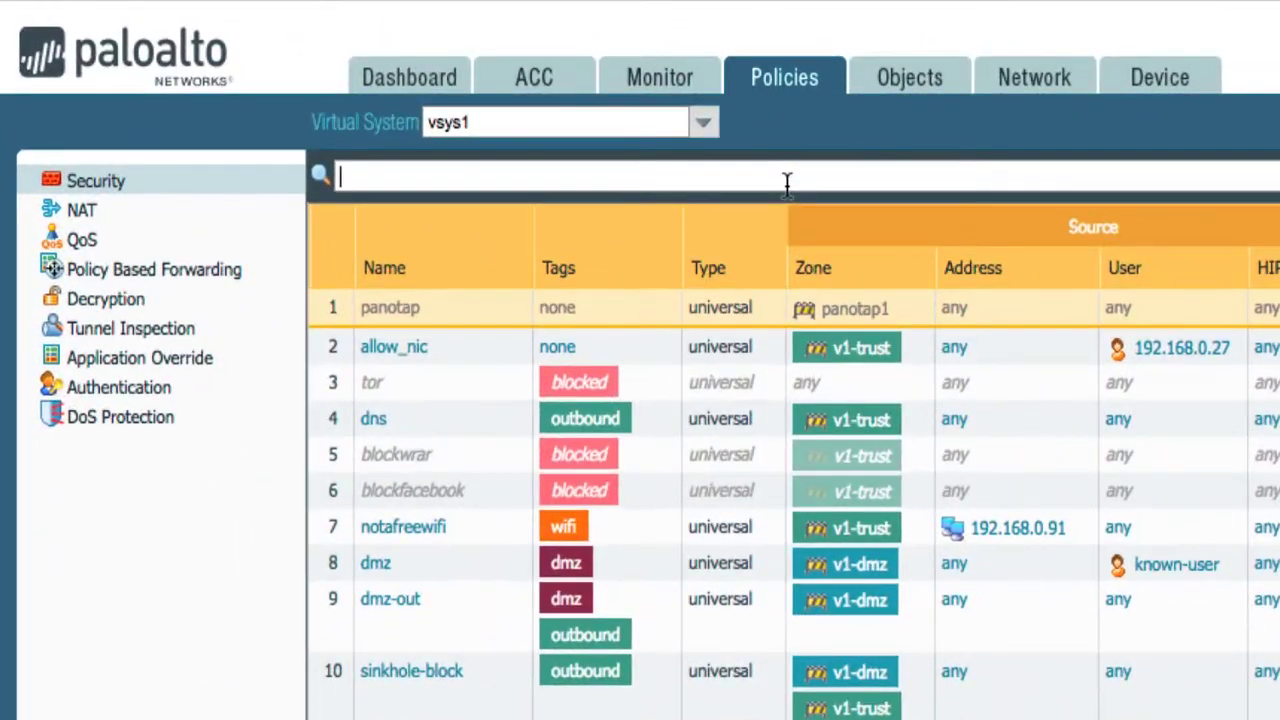
# Filter the security rules by the text "vwire" and clear the filter again.
pyautogui.click(787, 183)
pyautogui.write('vwire')
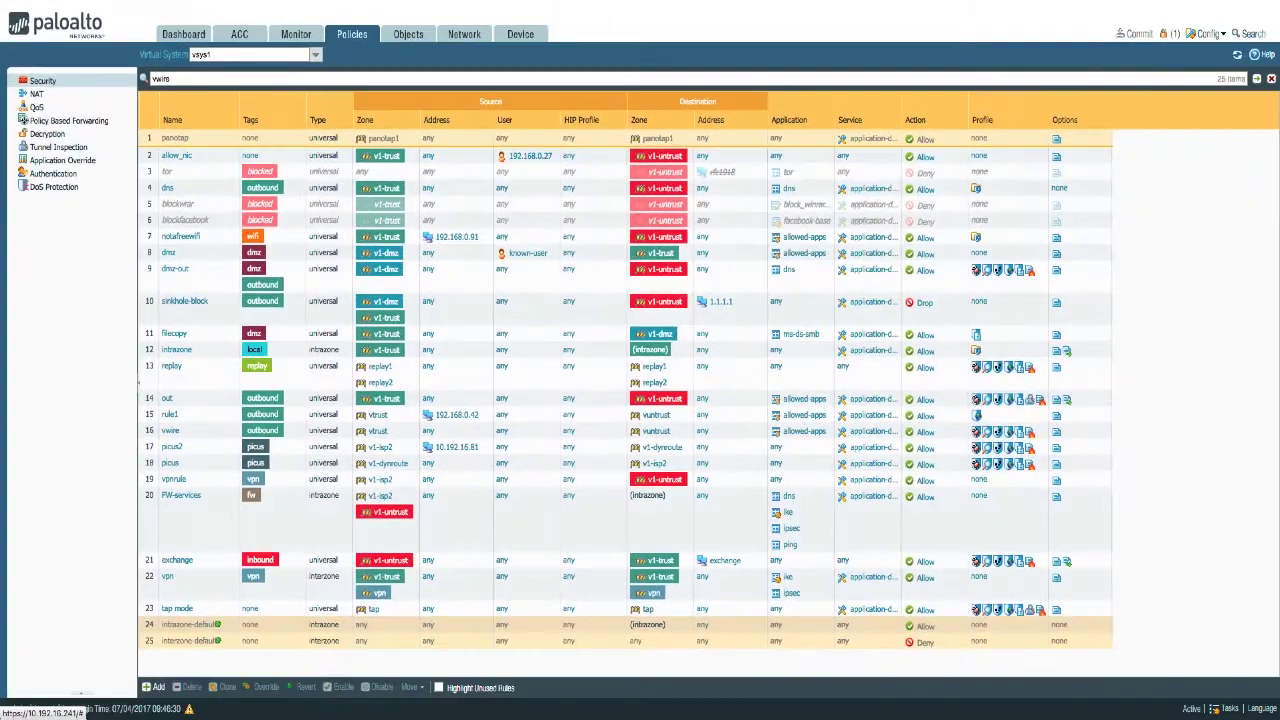
pyautogui.press('Return')
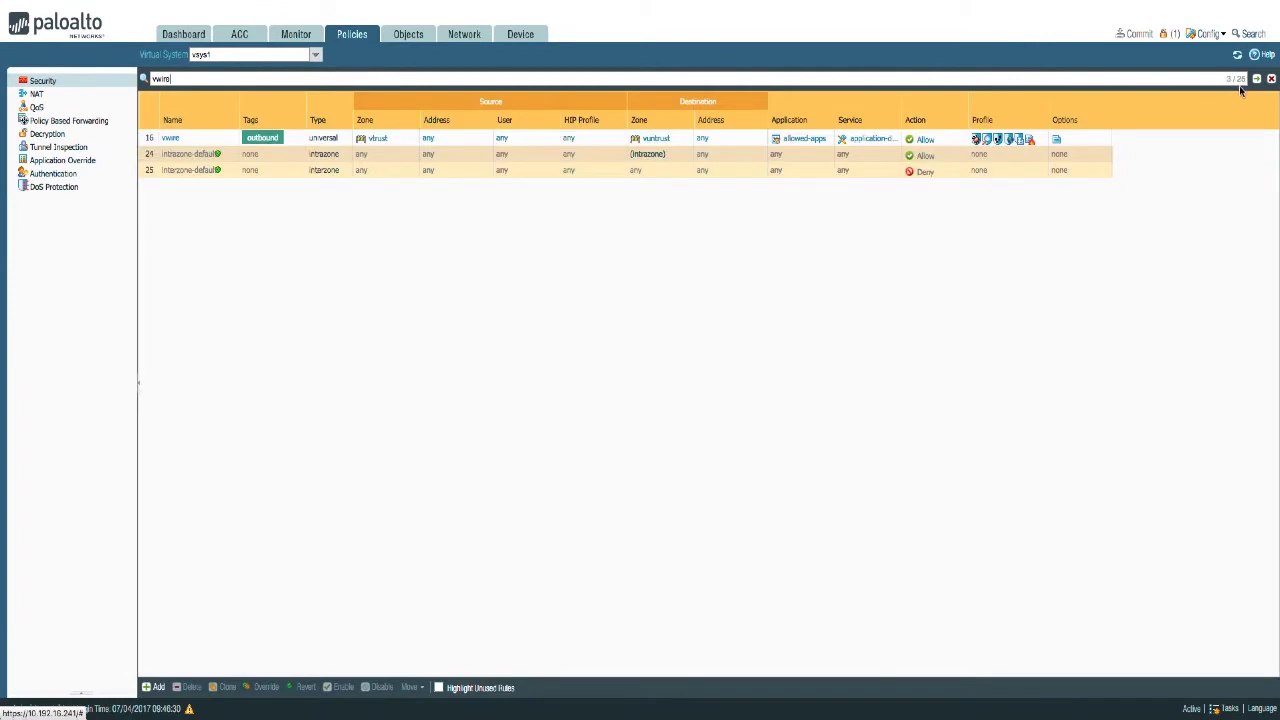
pyautogui.click(1271, 79)
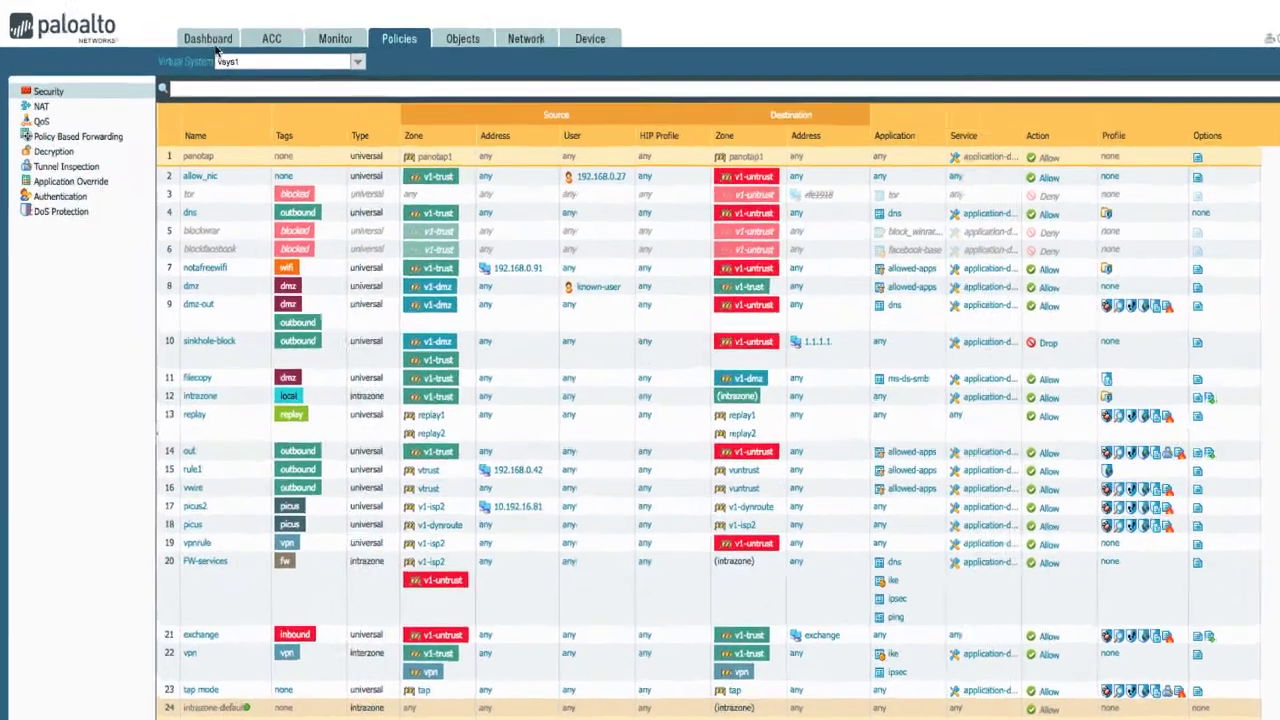
# Filter the security rules by the address object name "rfc1918" and remove the filter text.
pyautogui.click(174, 79)
pyautogui.write('rfc1918')
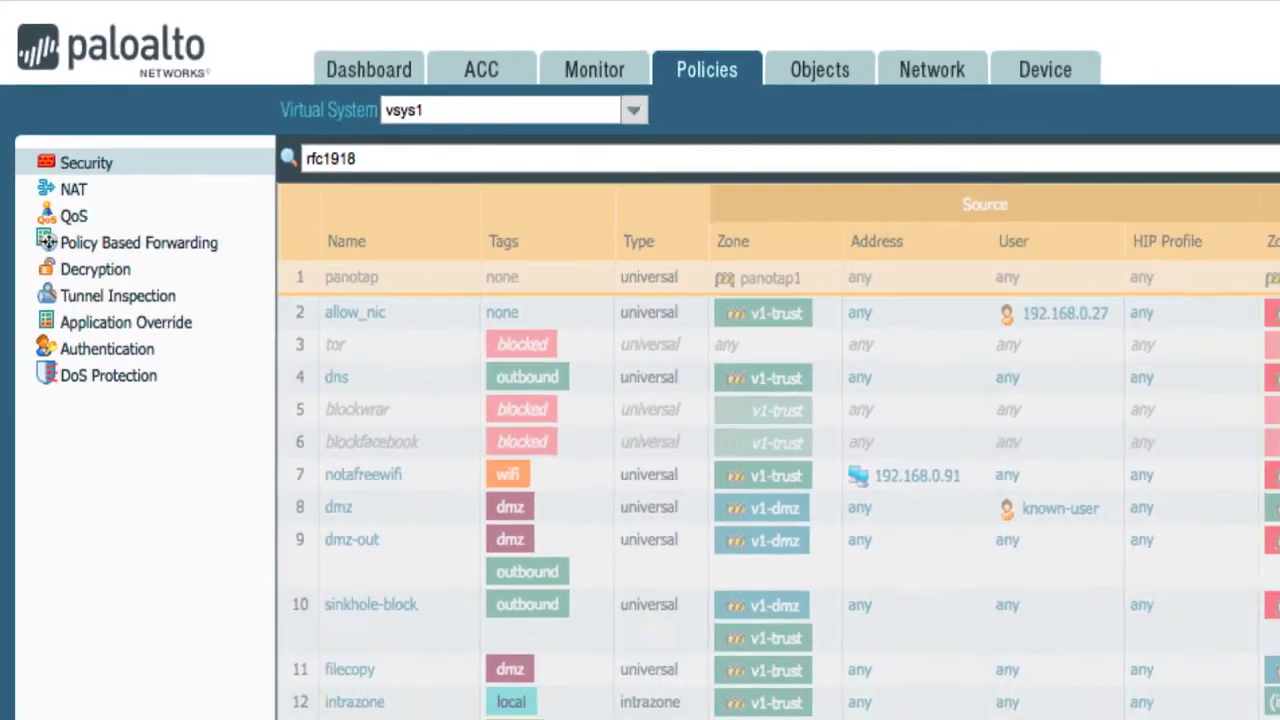
pyautogui.press('Return')
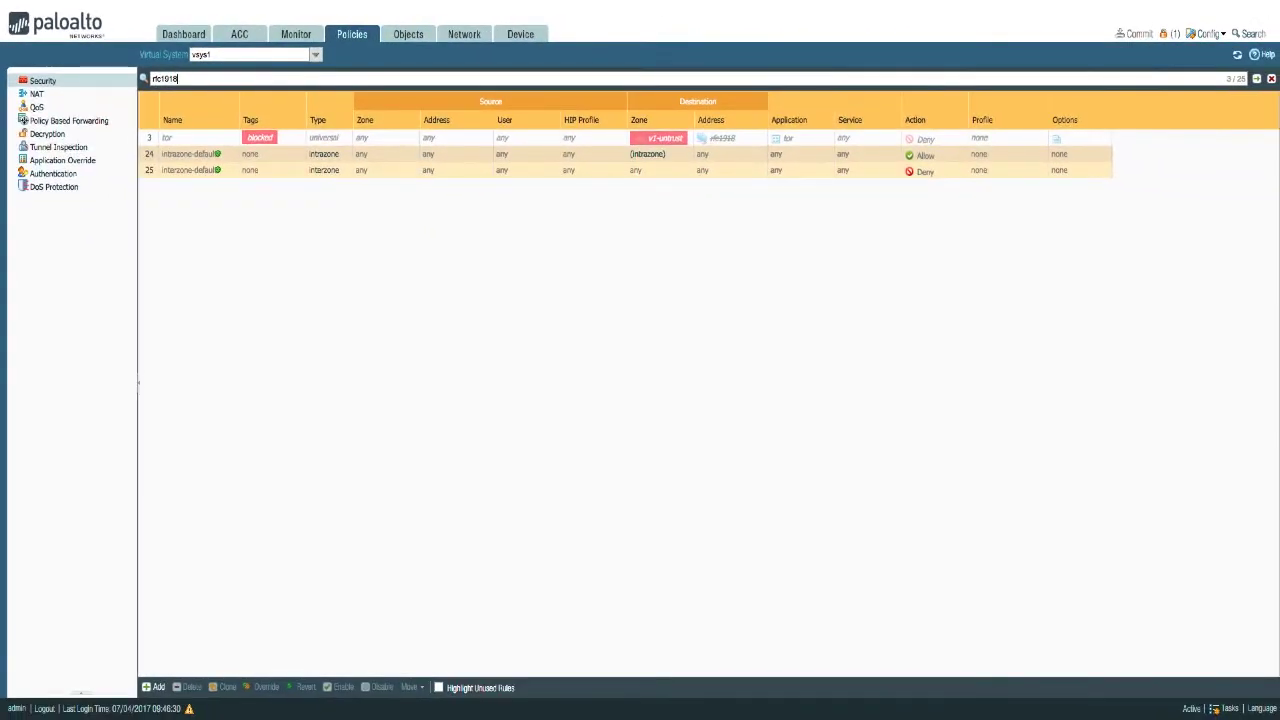
pyautogui.hotkey('ctrl', 'a')
pyautogui.press('BackSpace')
pyautogui.press('Return')
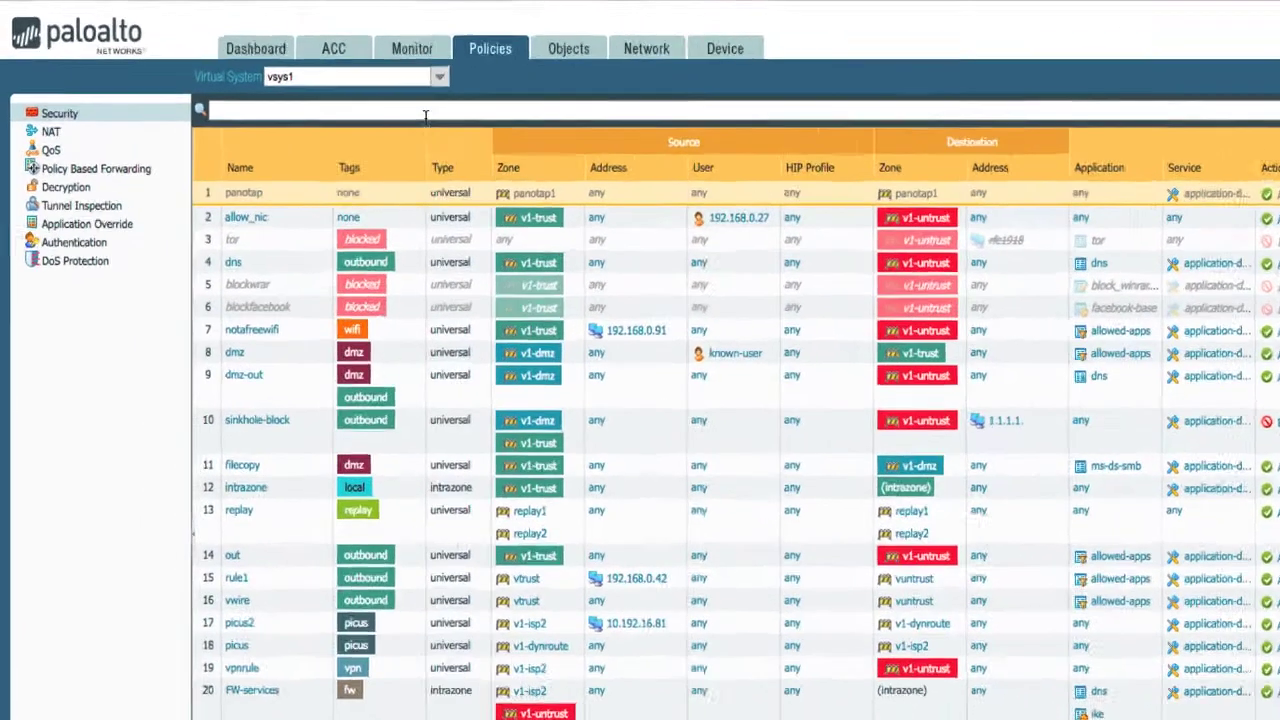
# Filter the security rules by the partial IP address "192.168.0." and remove the filter text.
pyautogui.click(304, 79)
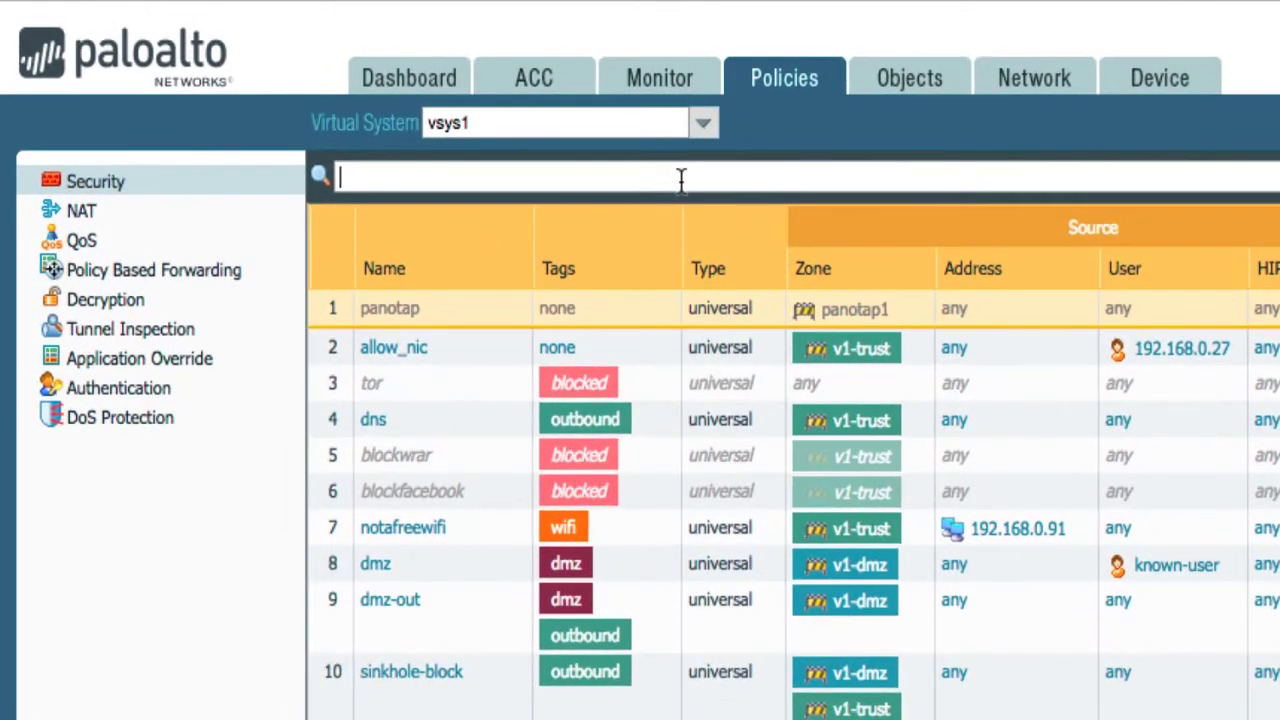
pyautogui.write('192.168.0.')
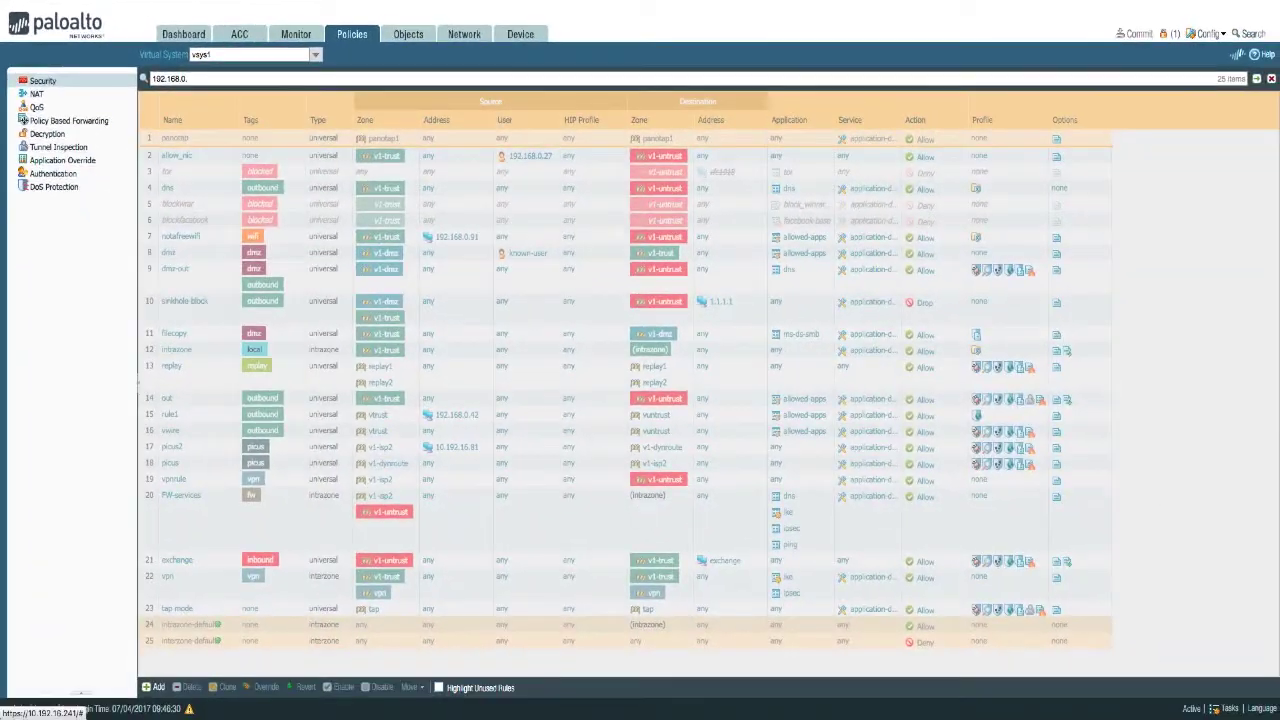
pyautogui.press('Return')
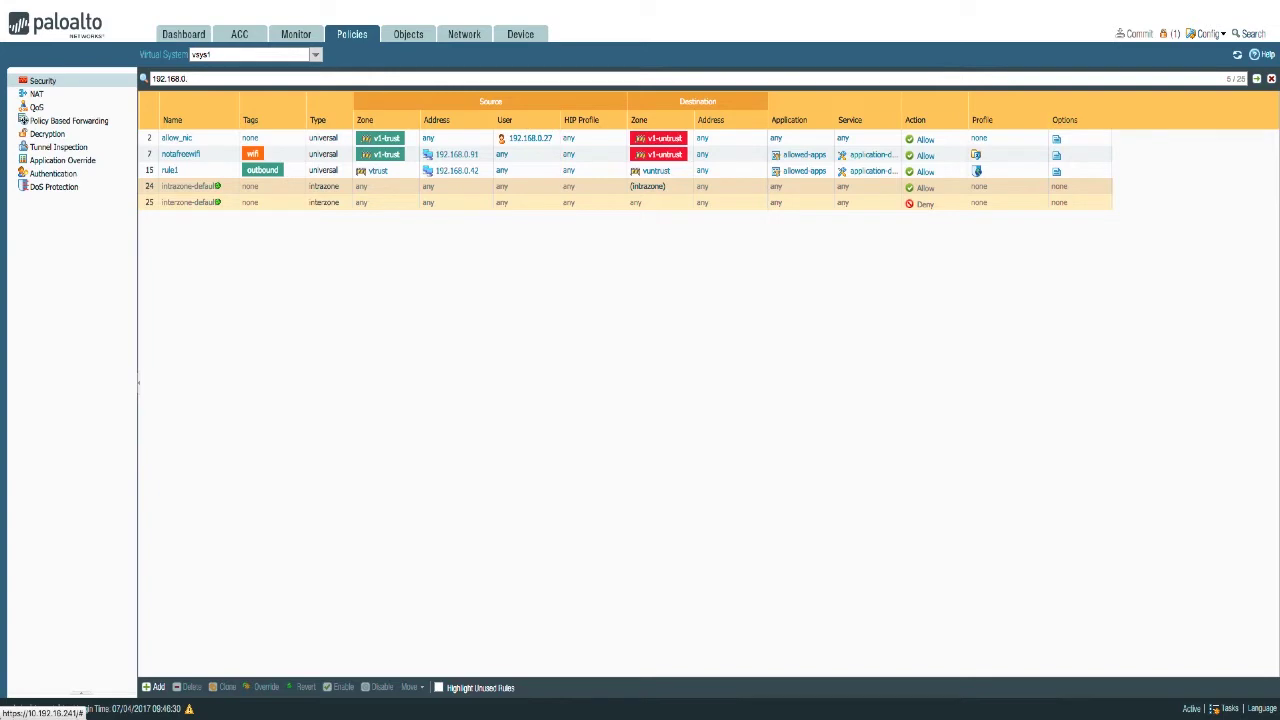
pyautogui.hotkey('ctrl', 'a')
pyautogui.press('BackSpace')
pyautogui.press('Return')
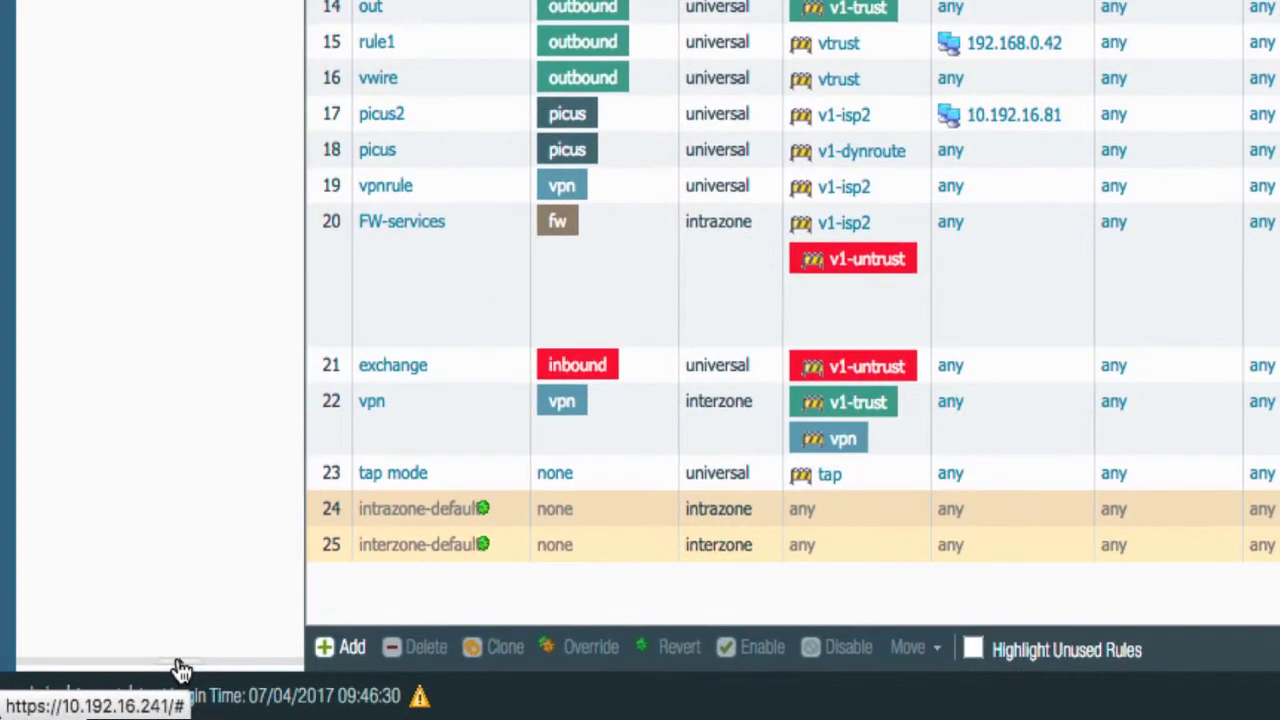
# Expand the Tag Browser and filter the security rules by the dmz tag.
pyautogui.click(180, 668)
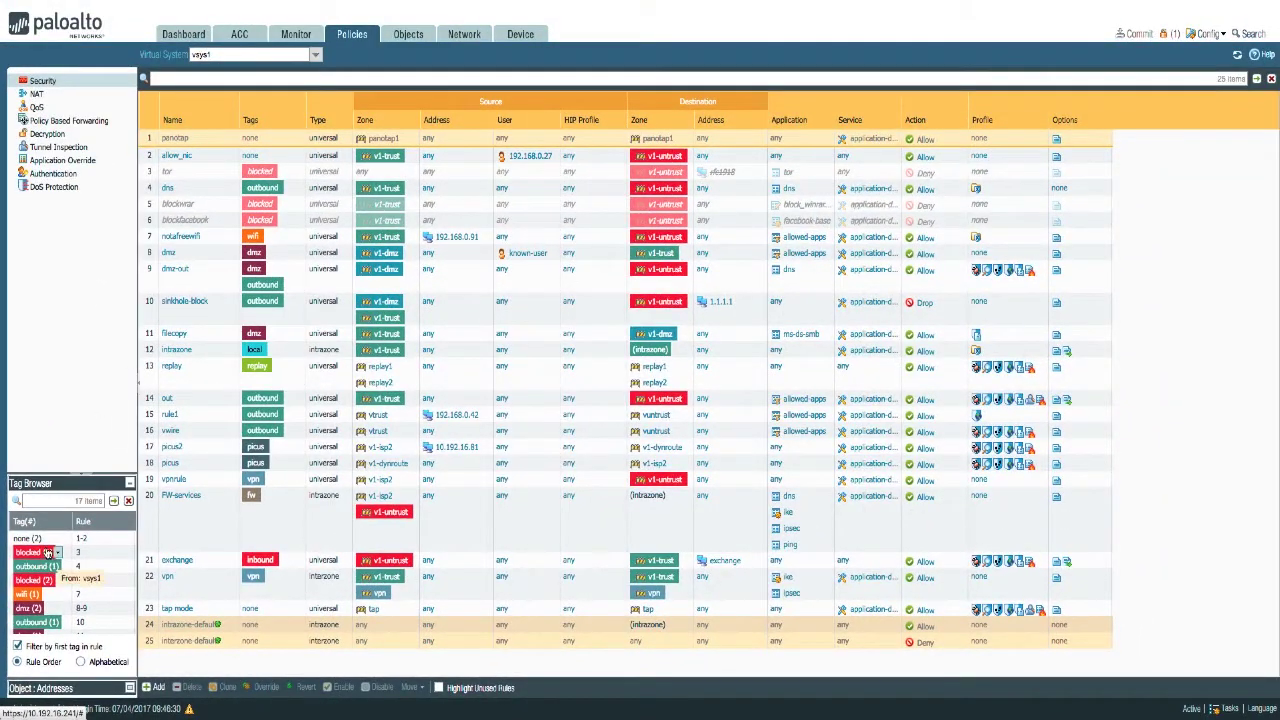
pyautogui.scroll(-5, 36, 615)
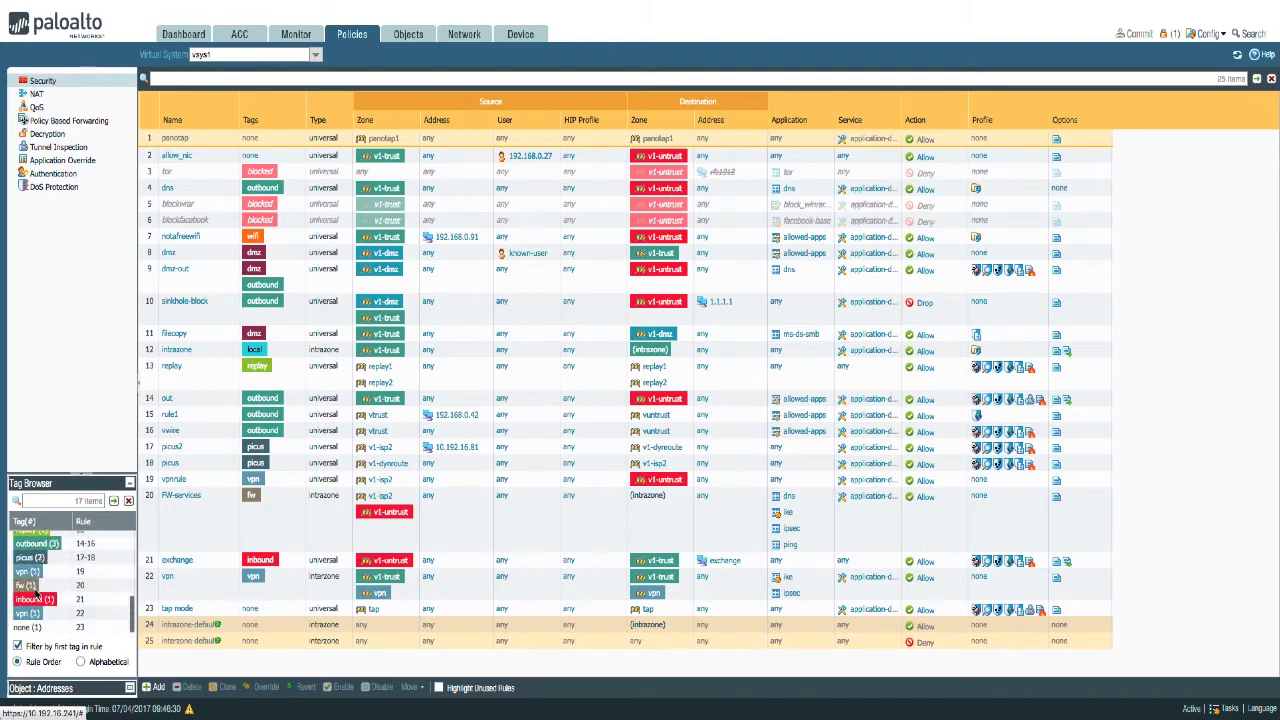
pyautogui.scroll(3, 36, 592)
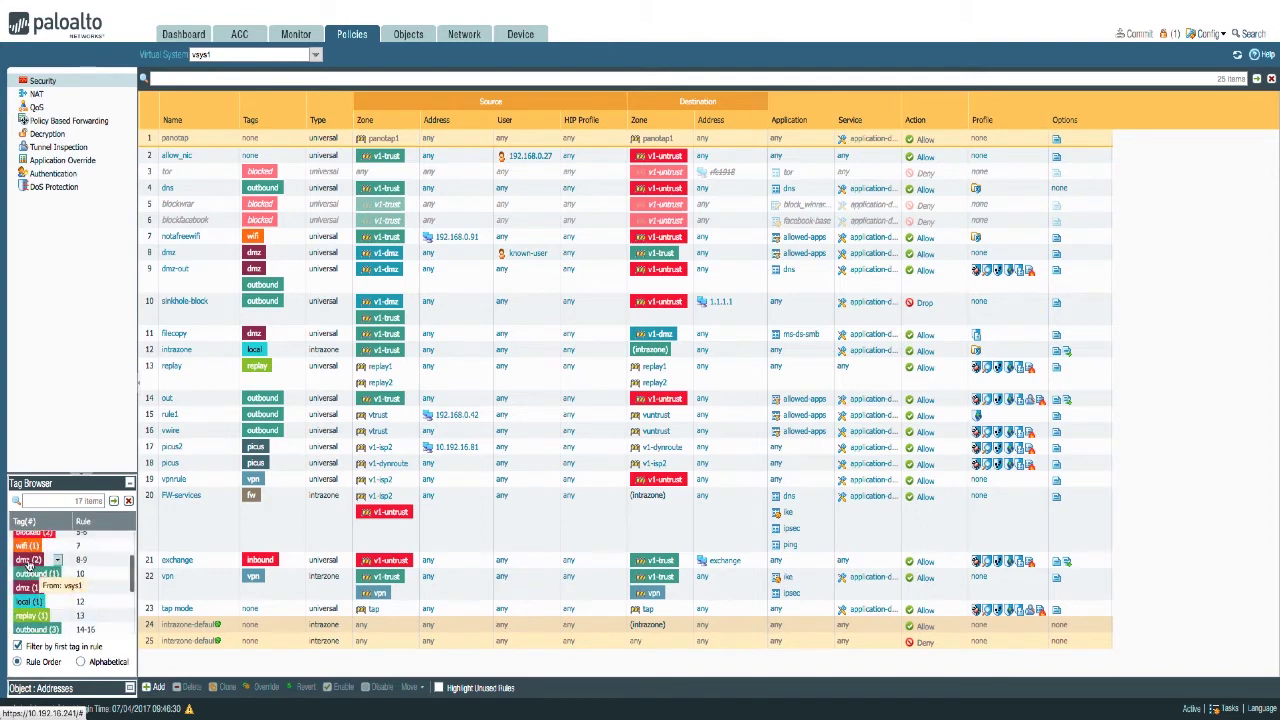
pyautogui.click(29, 561)
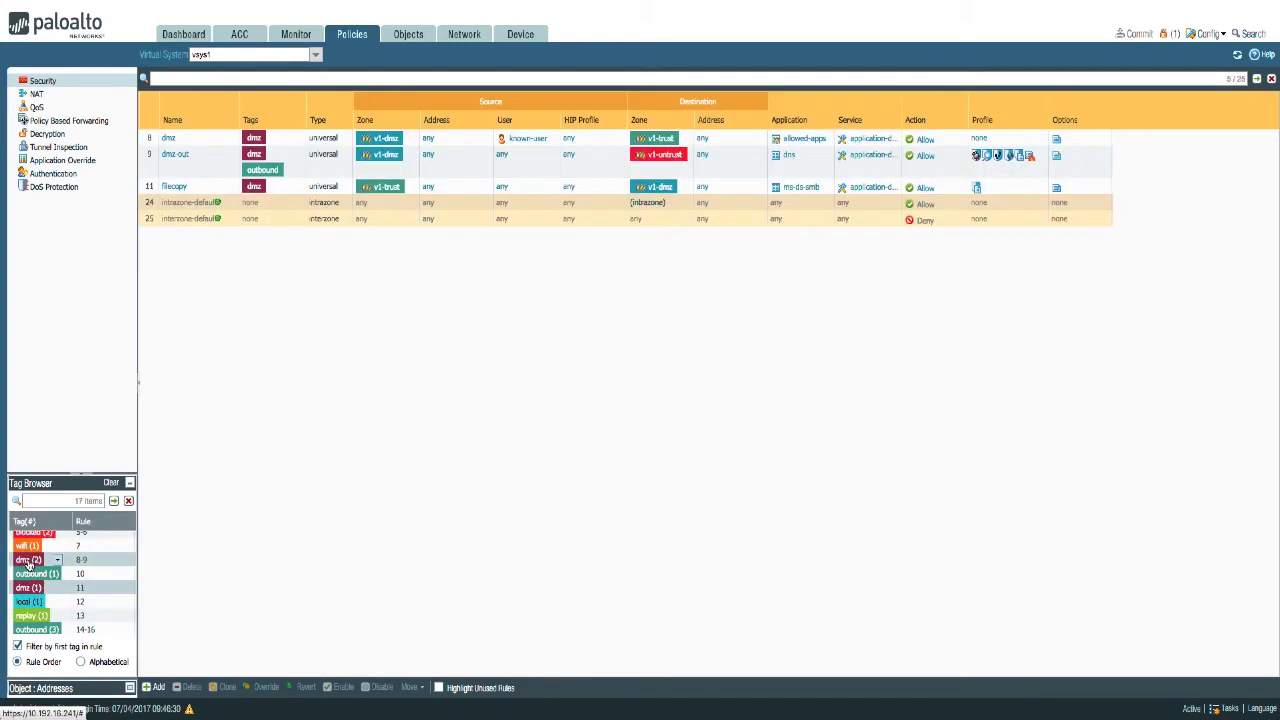
# Add the blocked and outbound tags to the tag filter and clear the tag selection.
pyautogui.scroll(1, 30, 562)
pyautogui.click(36, 552)
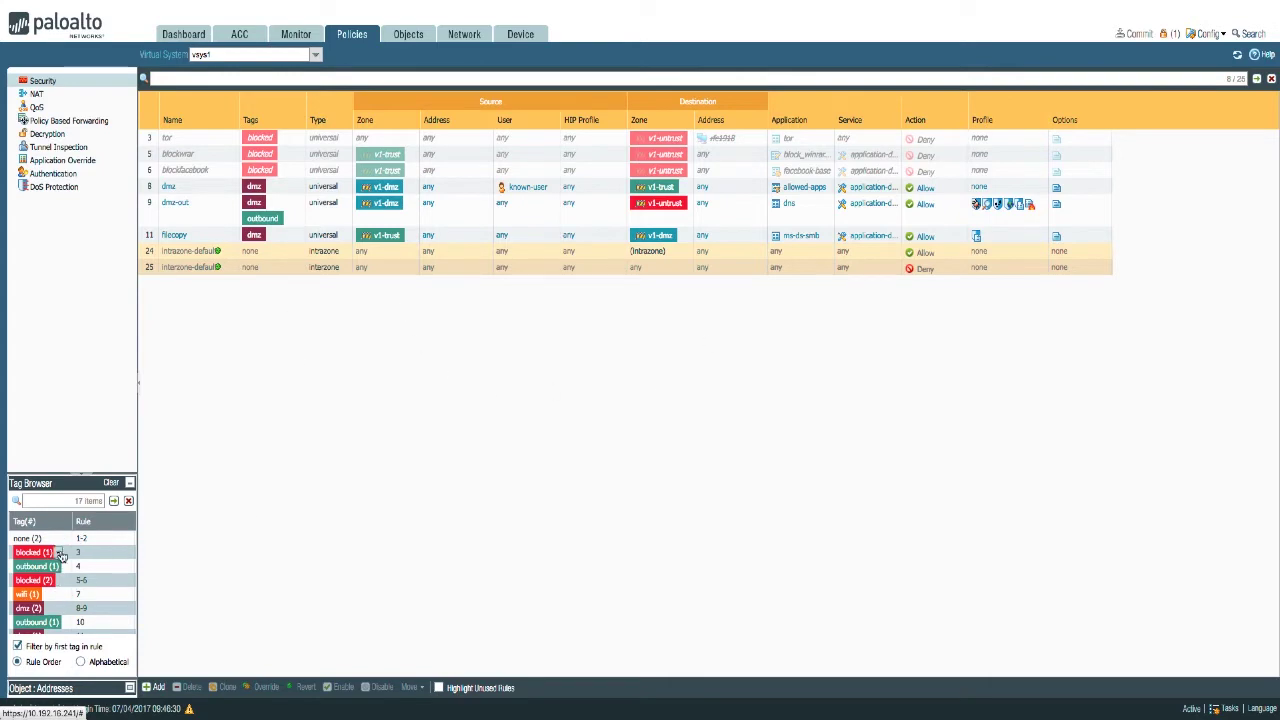
pyautogui.click(33, 567)
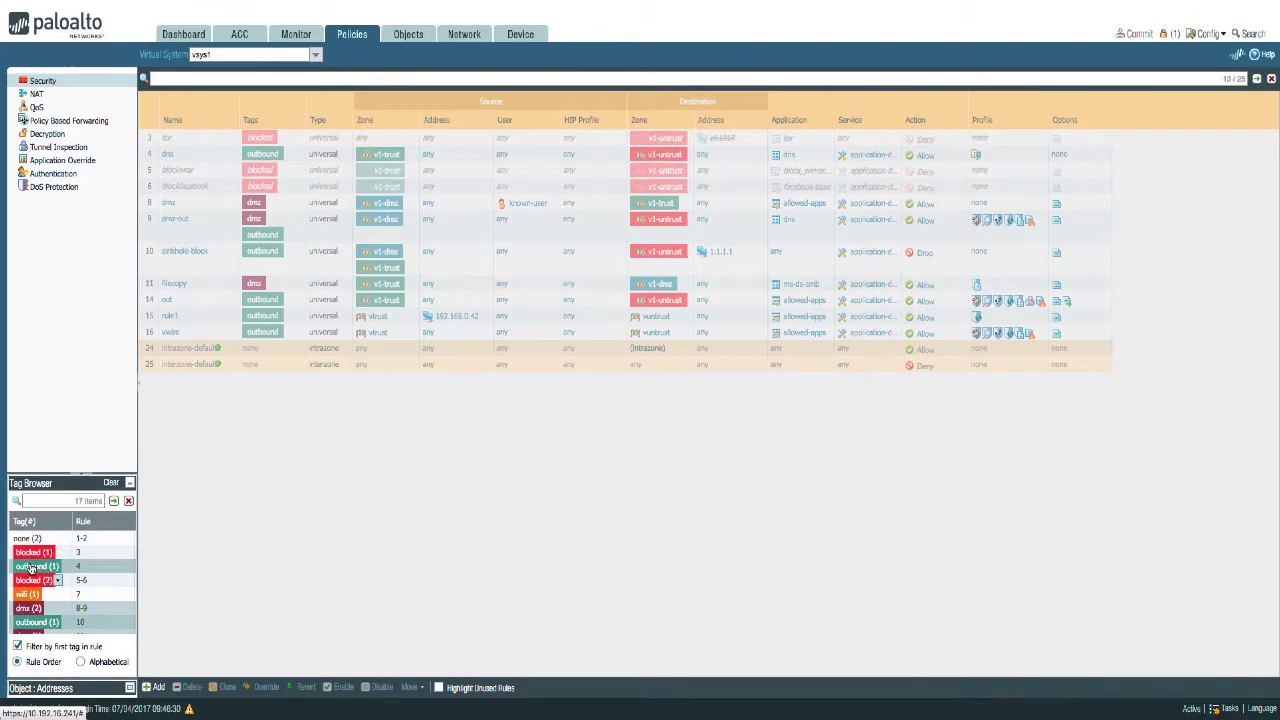
pyautogui.click(28, 608)
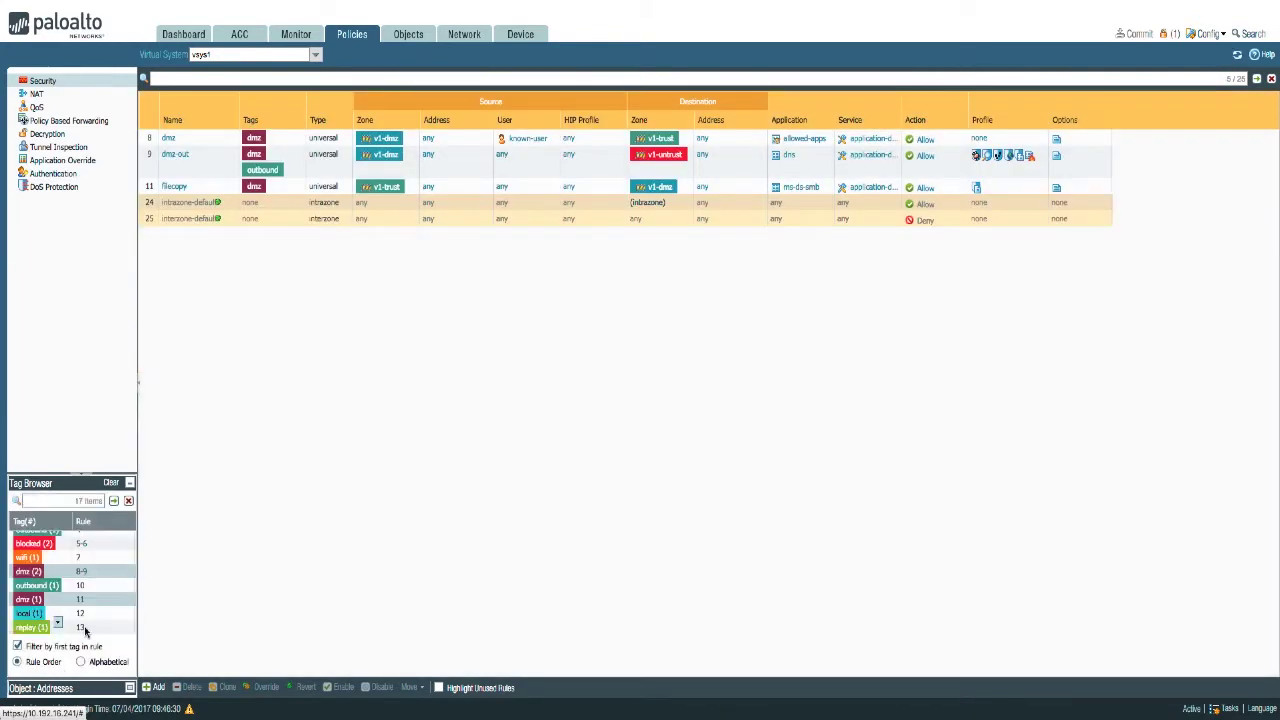
pyautogui.click(19, 577)
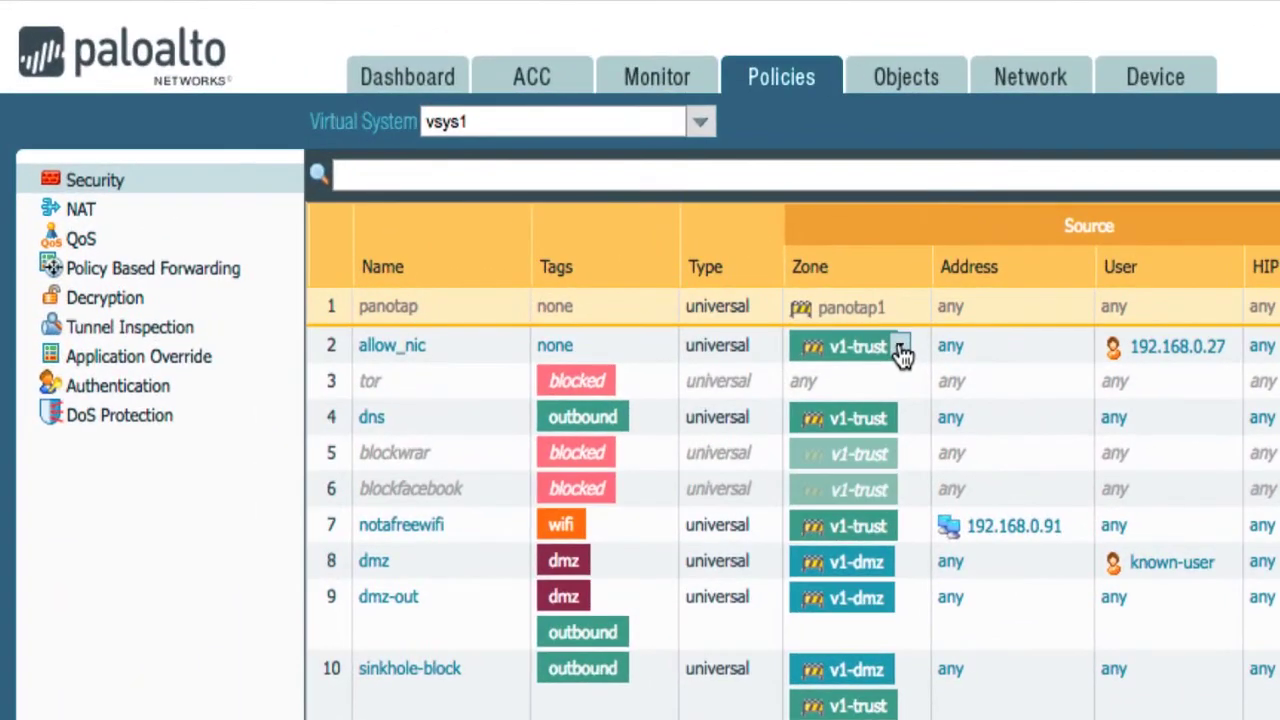
# Filter the rules by source zone v1-trust and destination zone v1-untrust using the rule values, and clear the filter.
pyautogui.click(405, 158)
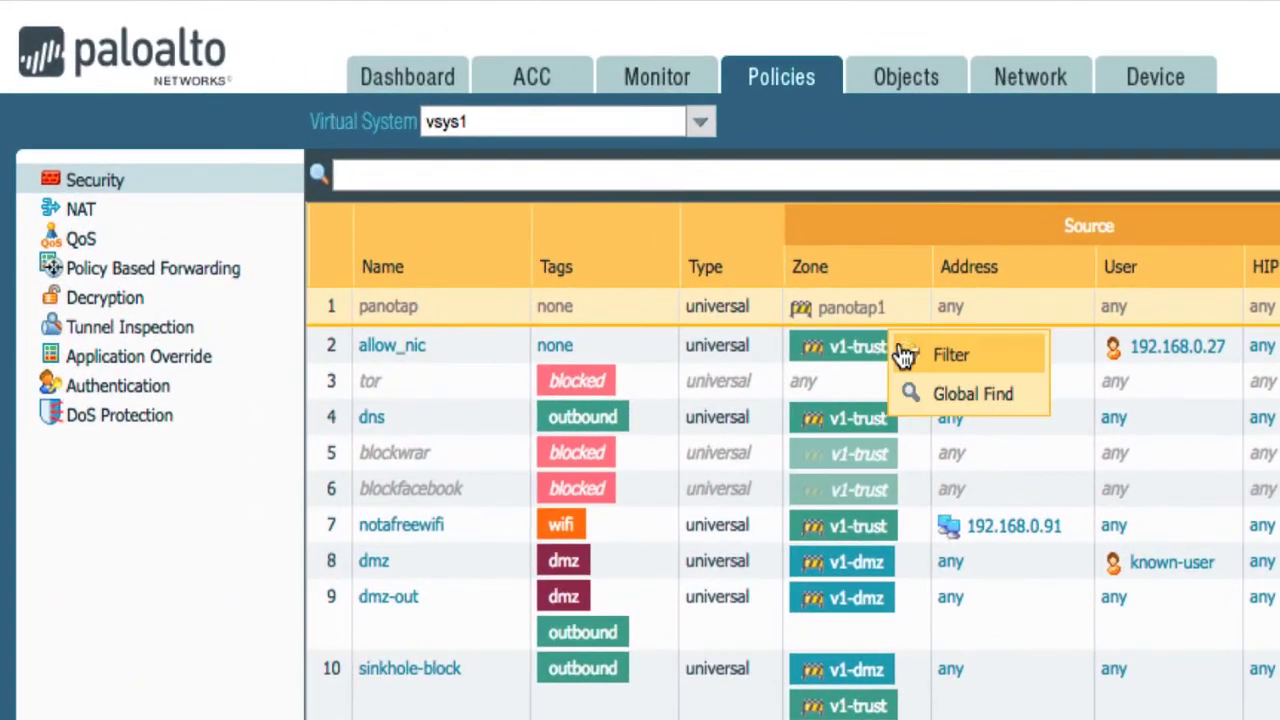
pyautogui.click(955, 355)
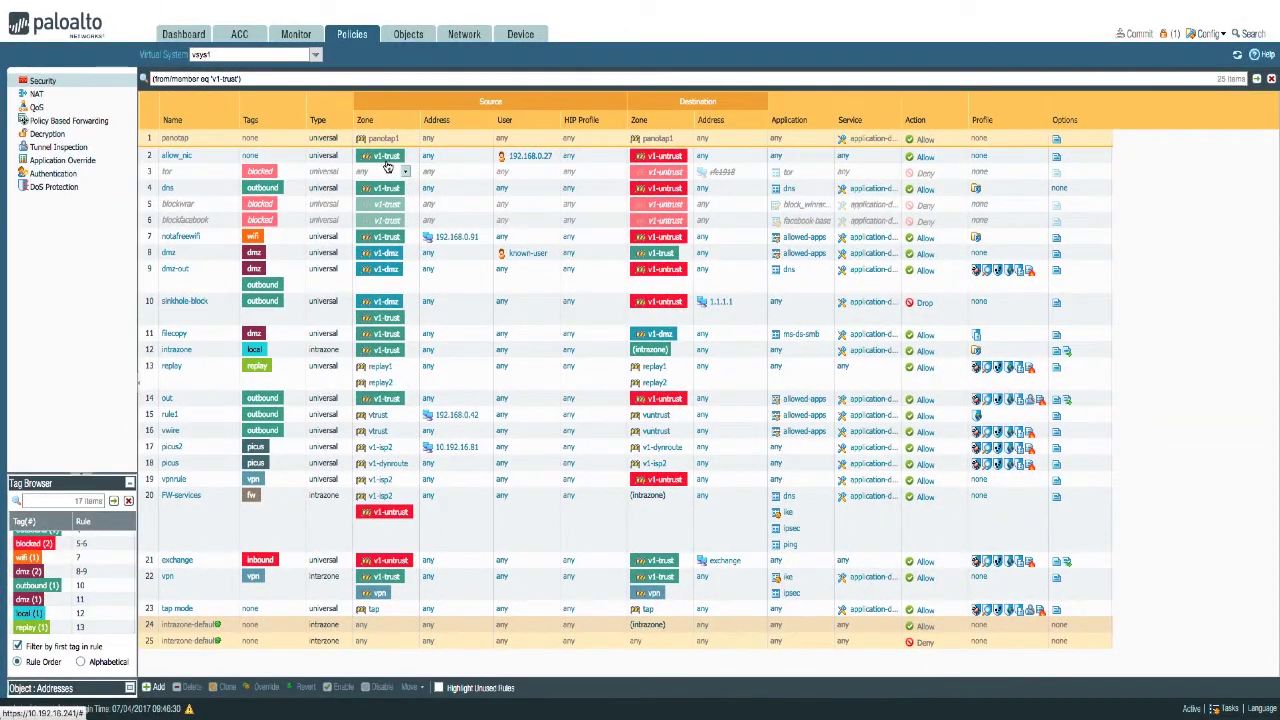
pyautogui.click(680, 274)
pyautogui.click(702, 272)
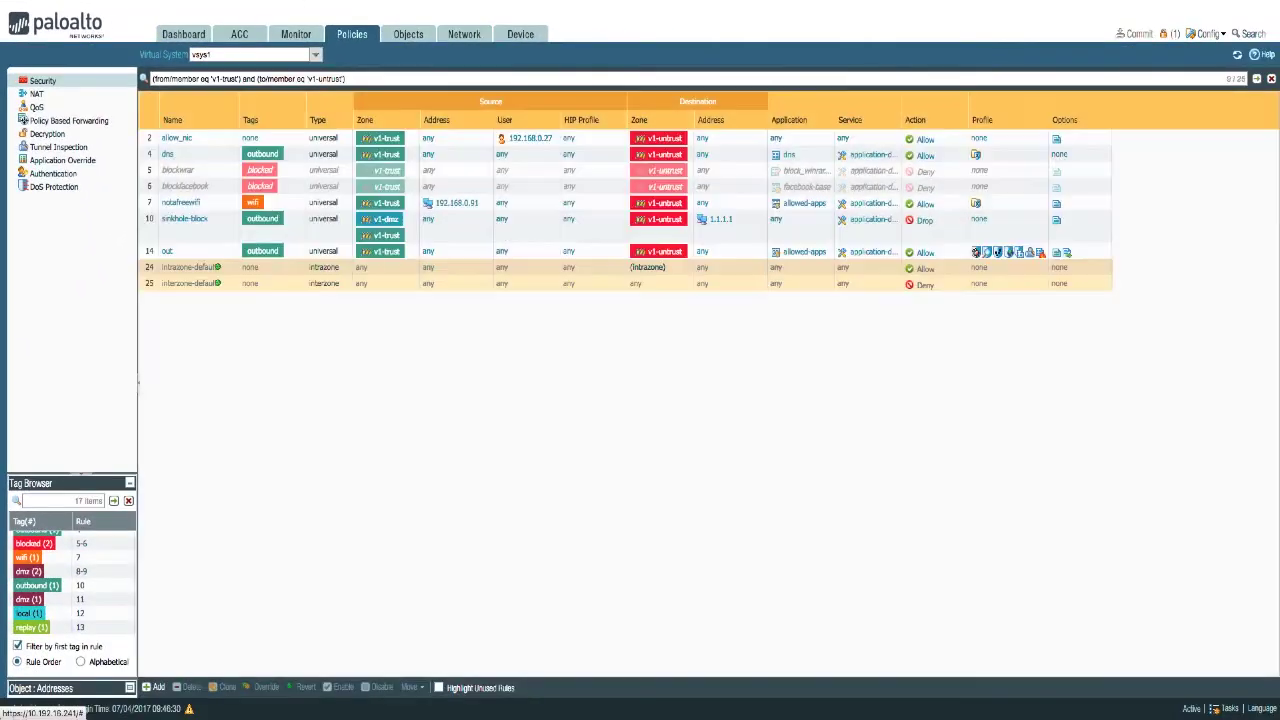
pyautogui.click(1271, 79)
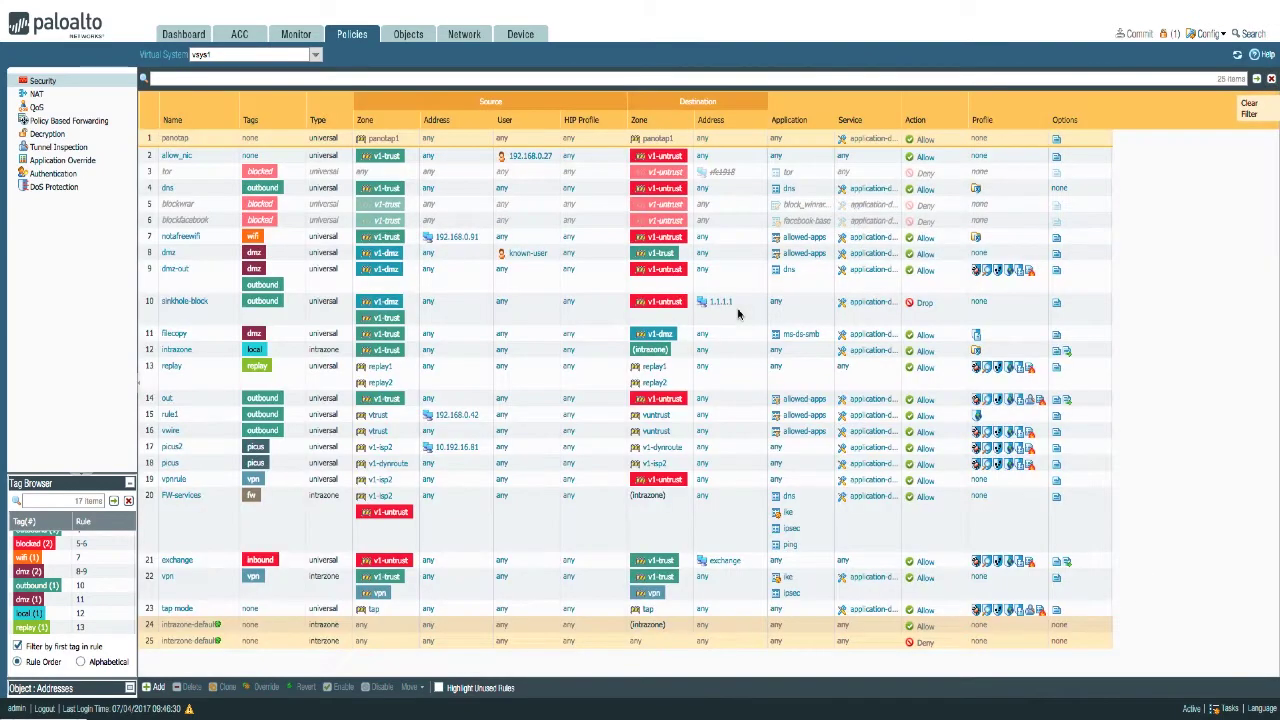
# Filter the rules by the Allow action taken from the dns rule and clear the filter.
pyautogui.click(955, 190)
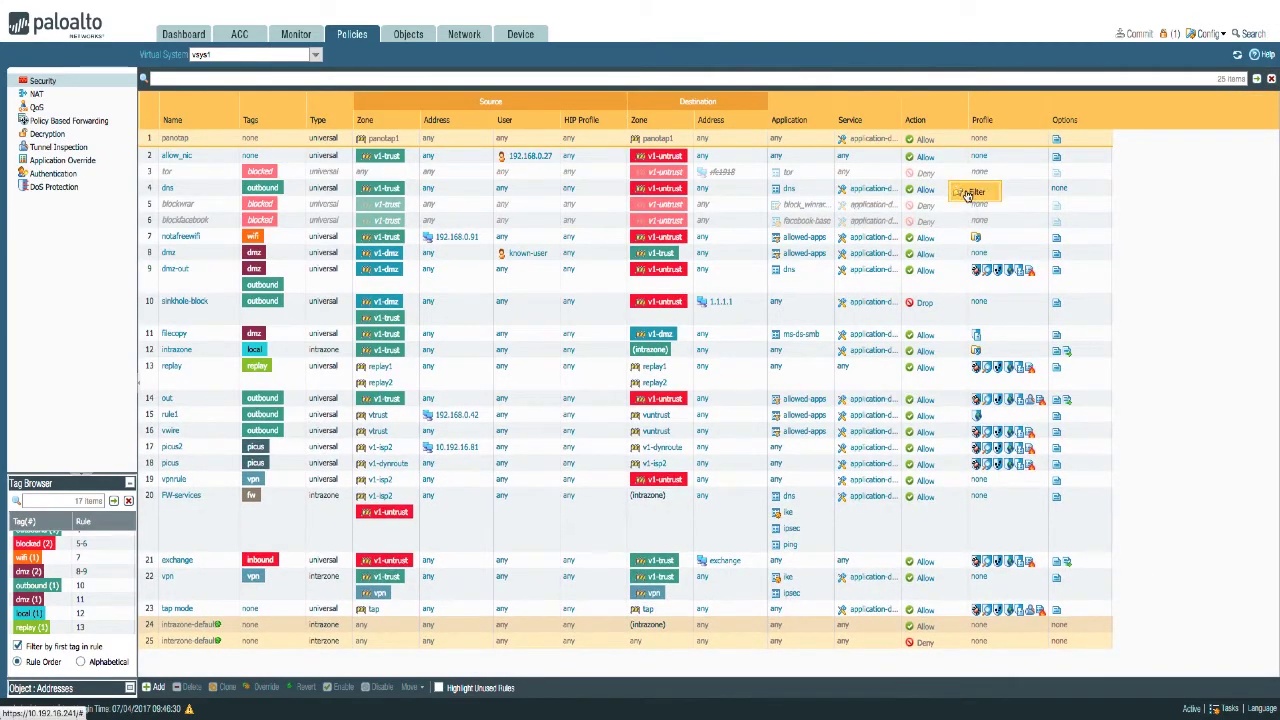
pyautogui.click(968, 197)
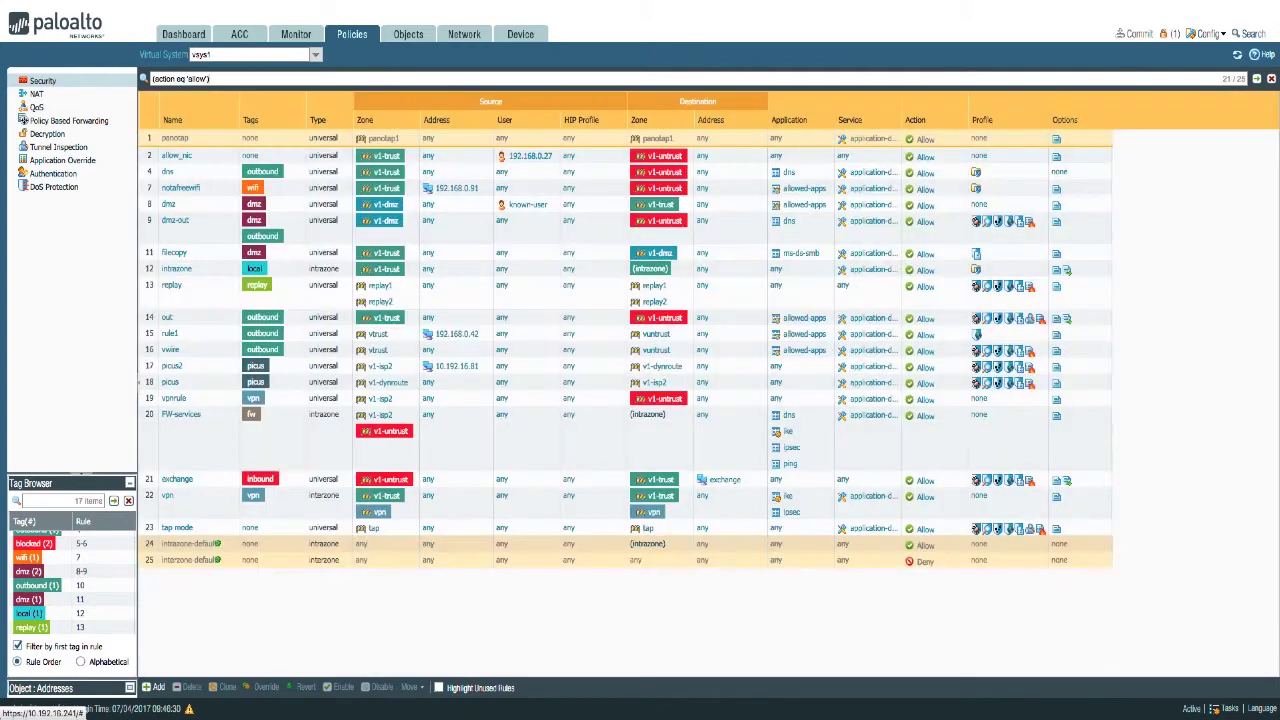
pyautogui.click(1271, 80)
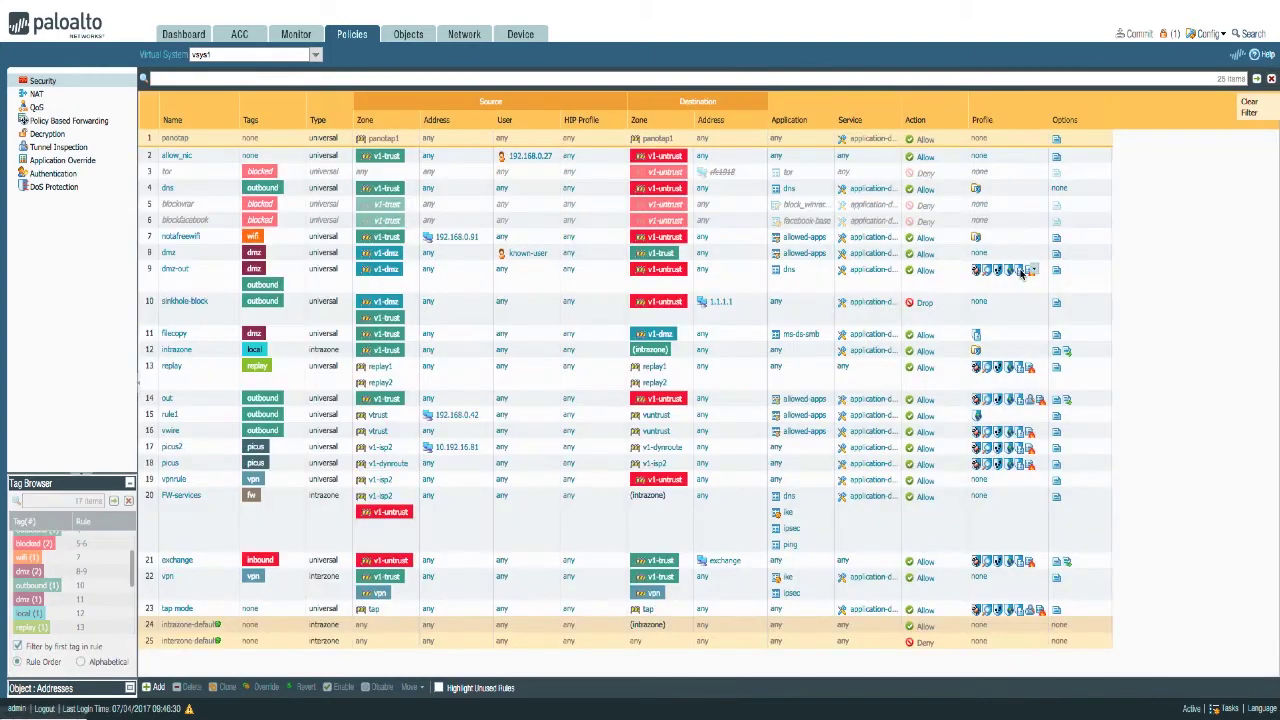
# Run a Global Find for the Anti-Spyware profile block_all of the dmz-out rule and close the results.
pyautogui.click(1038, 272)
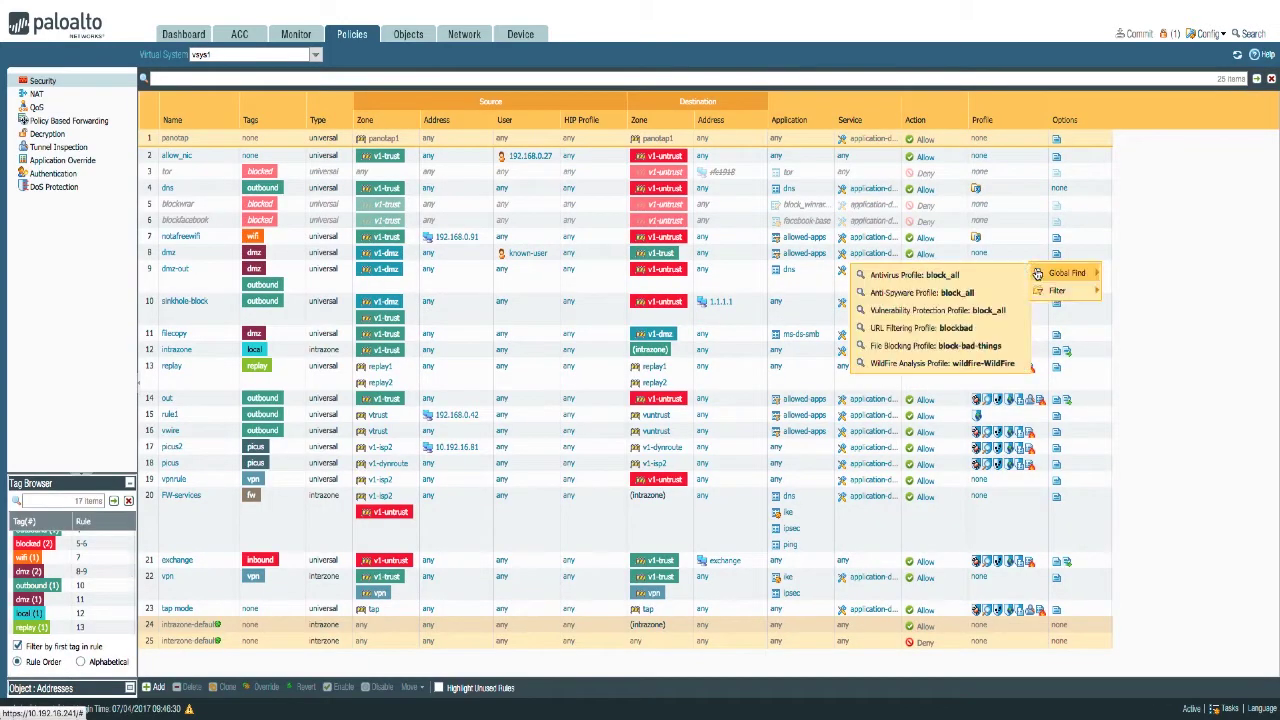
pyautogui.click(946, 295)
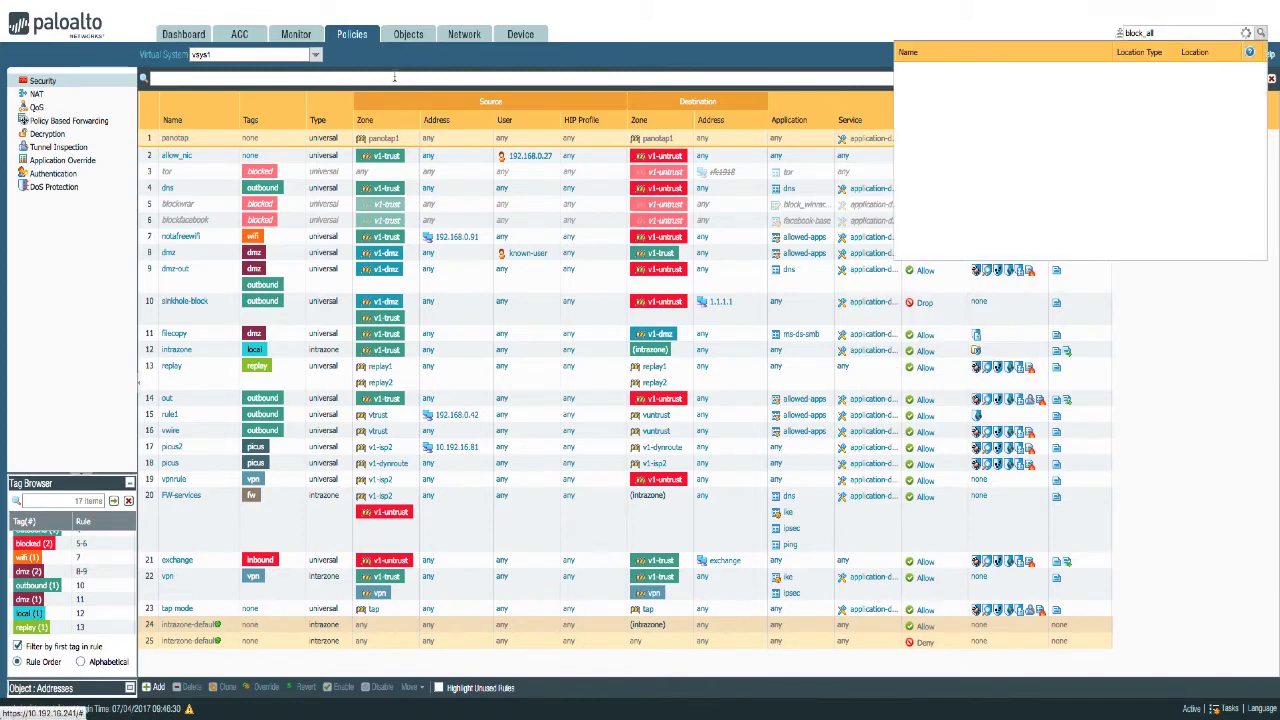
pyautogui.click(1032, 278)
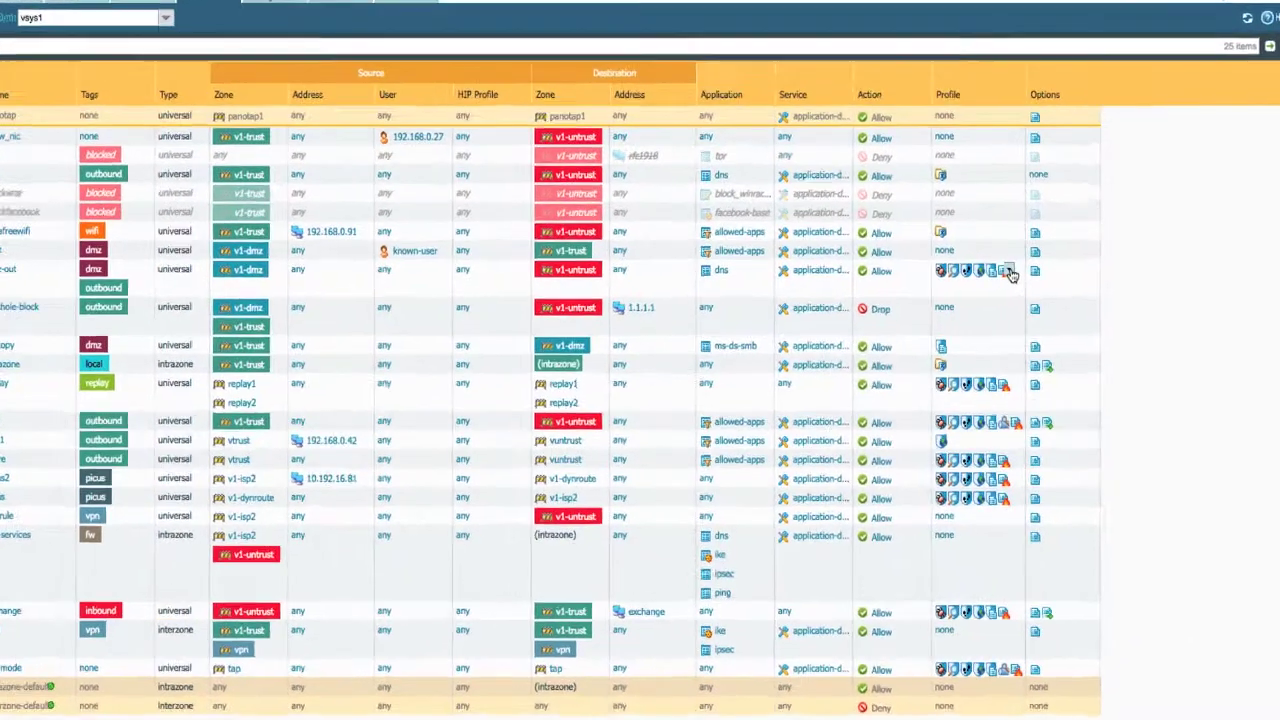
# Filter the rules by the dmz-out rule's Anti-Spyware profile block_all and clear the filter.
pyautogui.click(1032, 278)
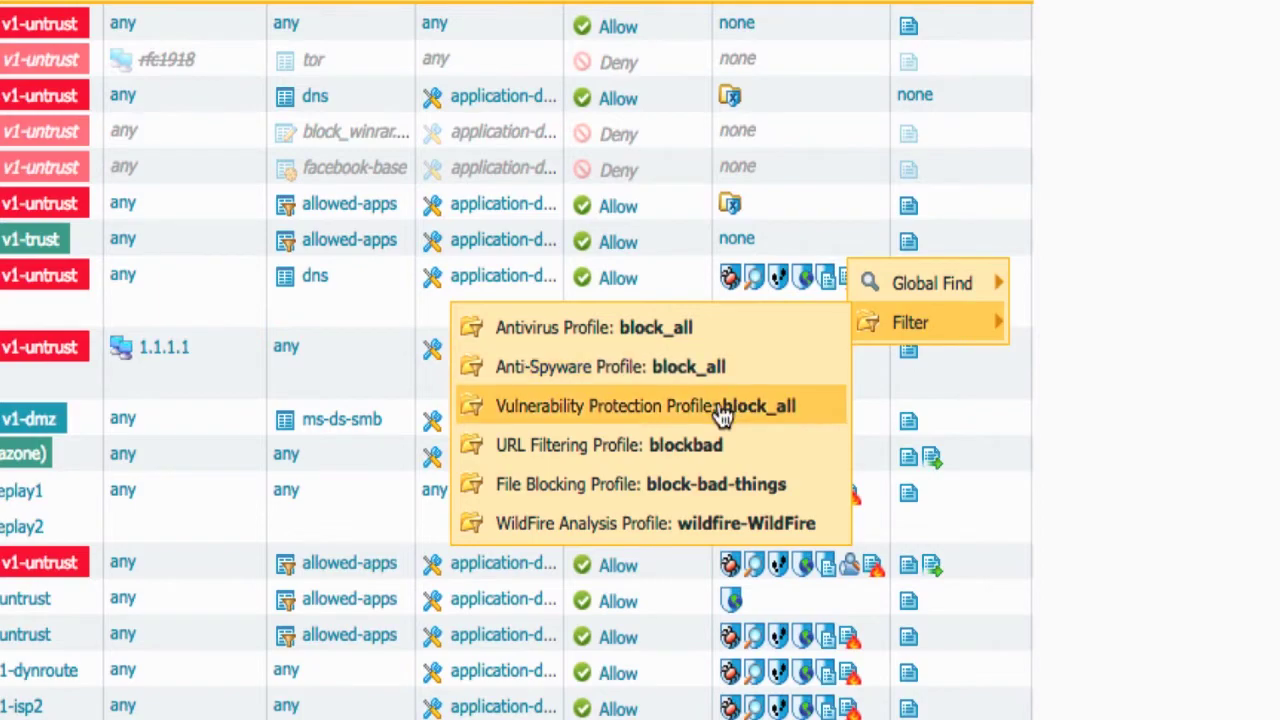
pyautogui.click(690, 367)
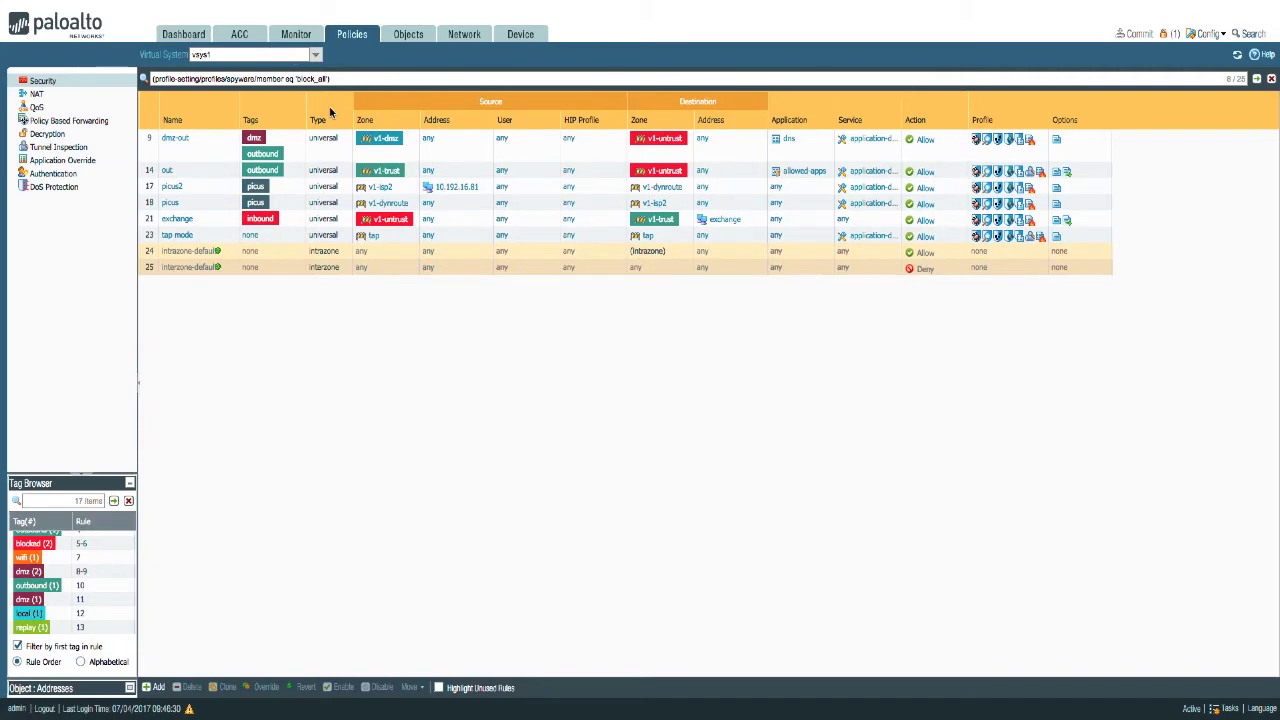
pyautogui.click(1270, 79)
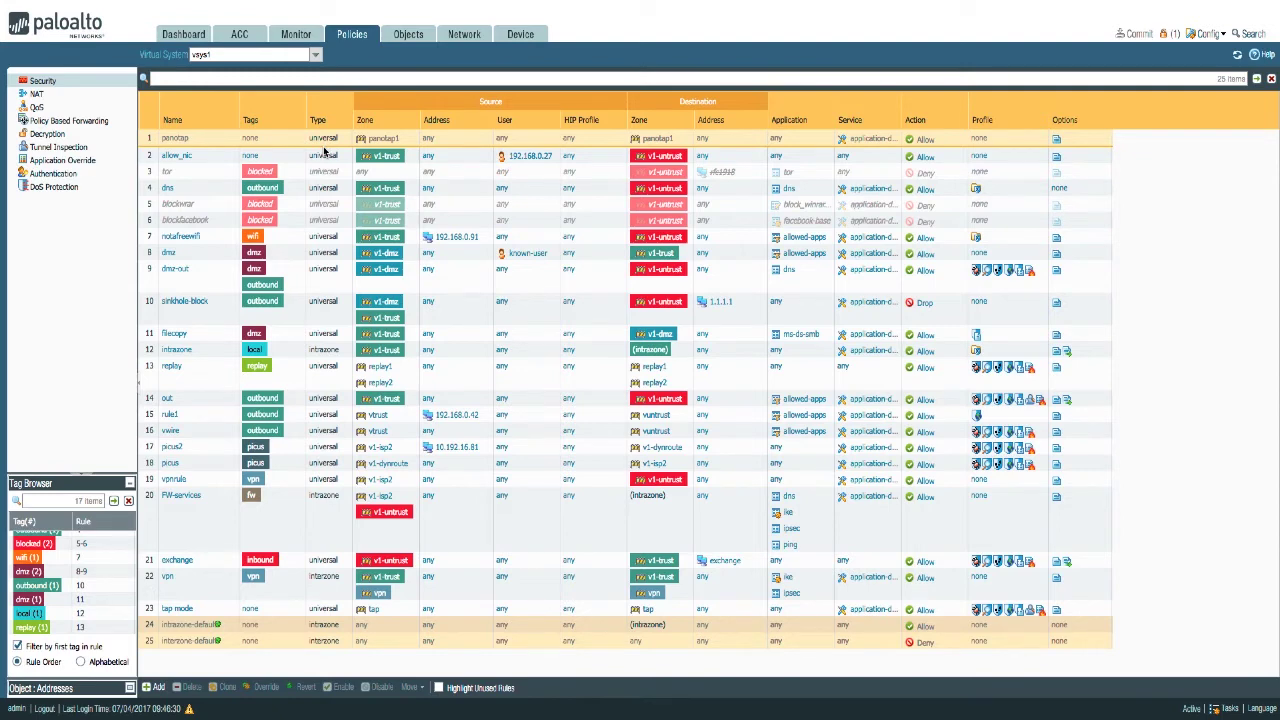
# Filter the security rules with the expression (rule-type eq 'intrazone').
pyautogui.click(296, 77)
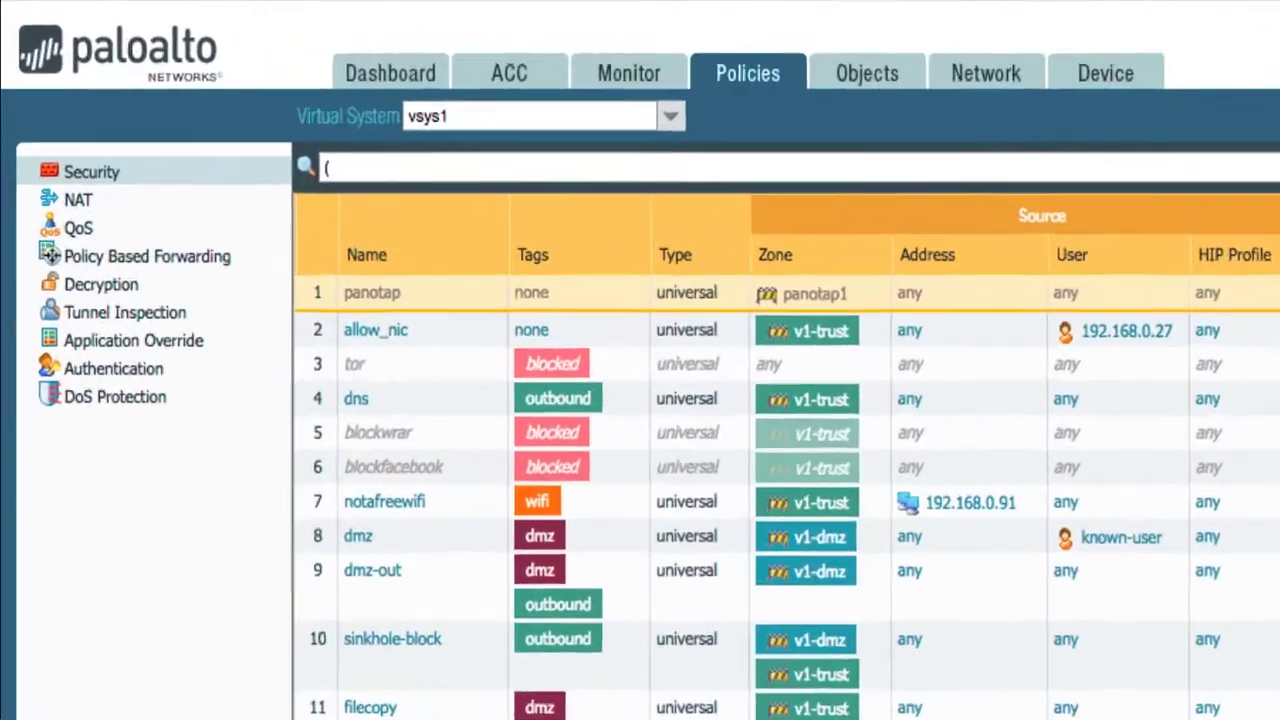
pyautogui.write('(t')
pyautogui.write('h')
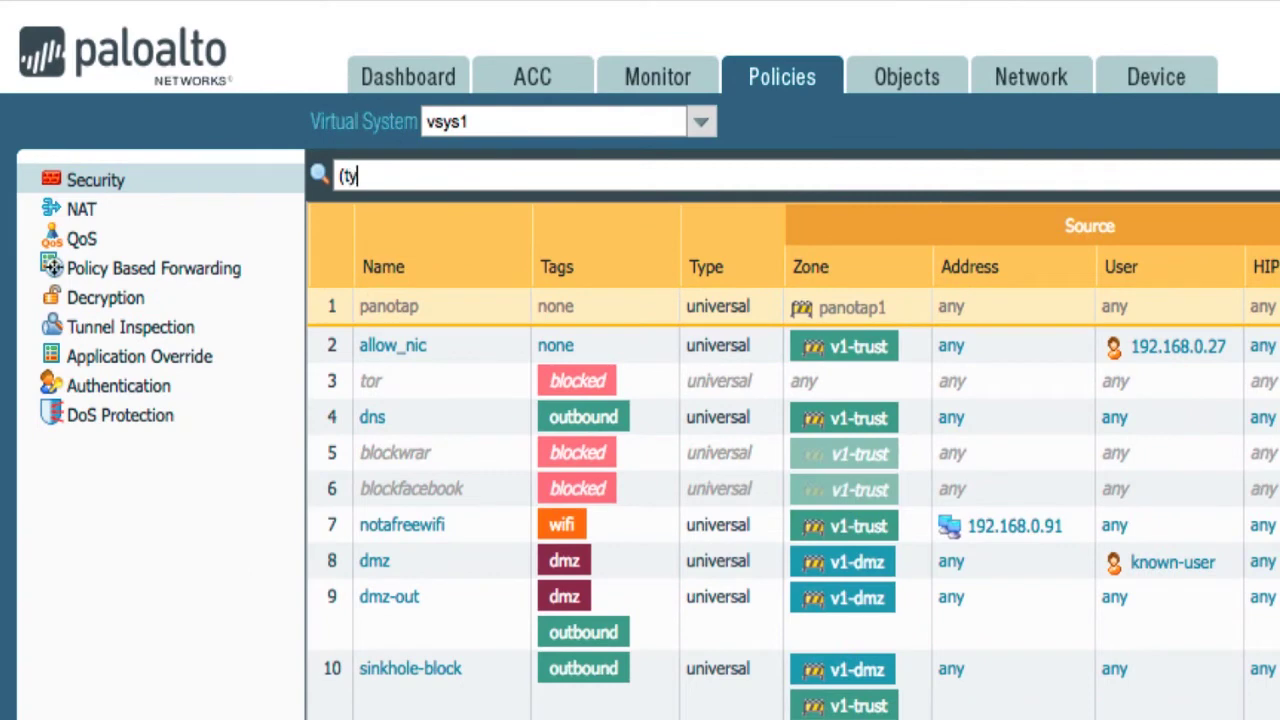
pyautogui.press('BackSpace')
pyautogui.press('BackSpace')
pyautogui.write("rule-type eq 'intr")
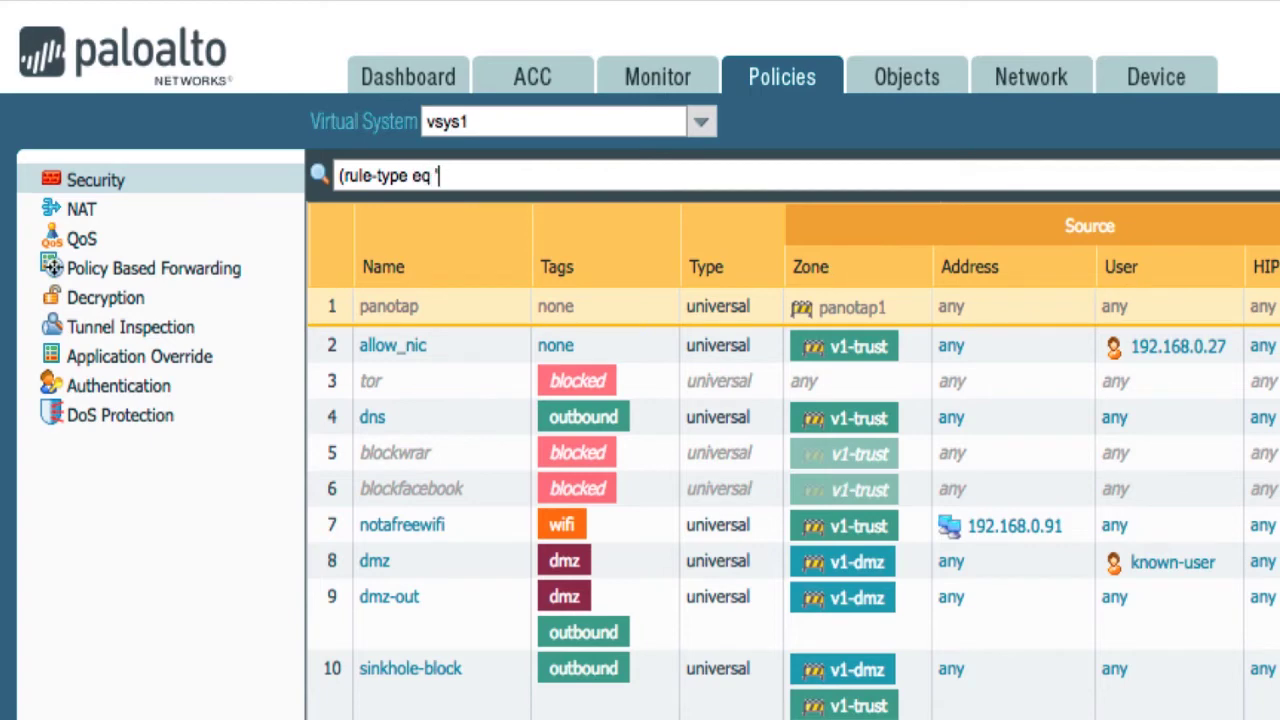
pyautogui.write("azone')")
pyautogui.press('Return')
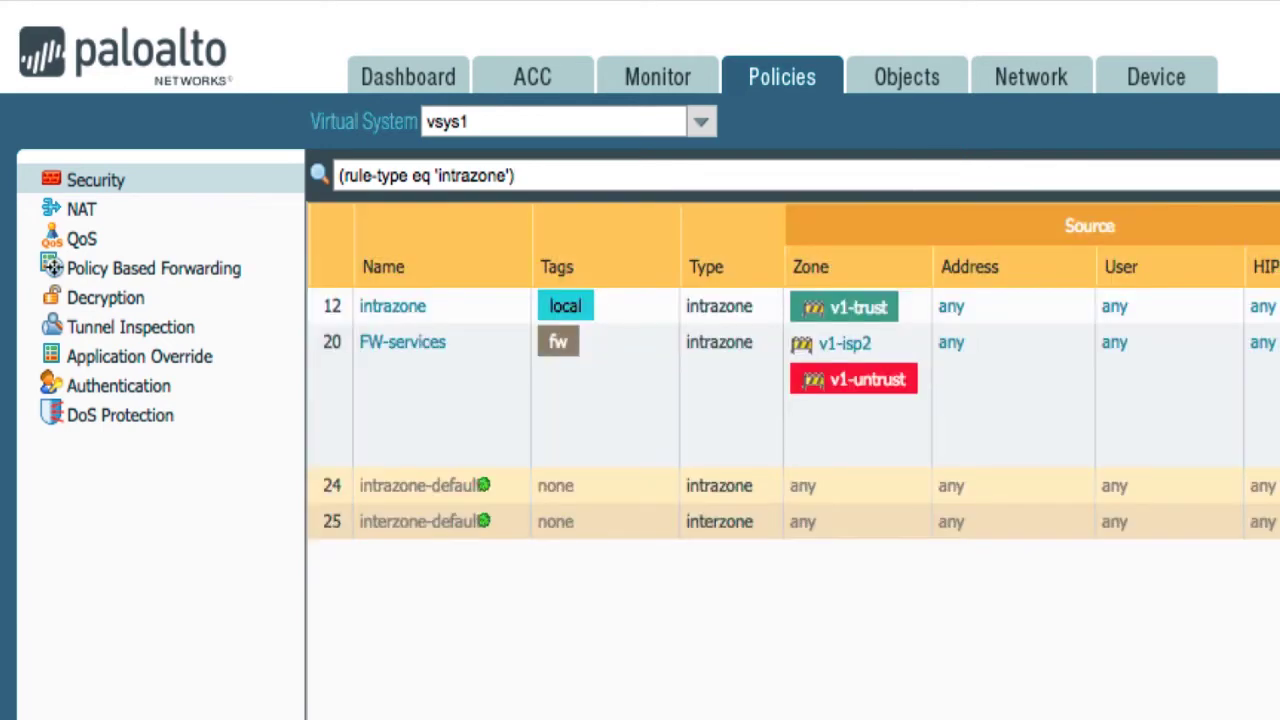
# Filter the security rules with the expression (rule-type eq 'interzone') and clear the filter.
pyautogui.click(470, 175)
pyautogui.press('BackSpace')
pyautogui.press('BackSpace')
pyautogui.write('er')
pyautogui.press('Return')
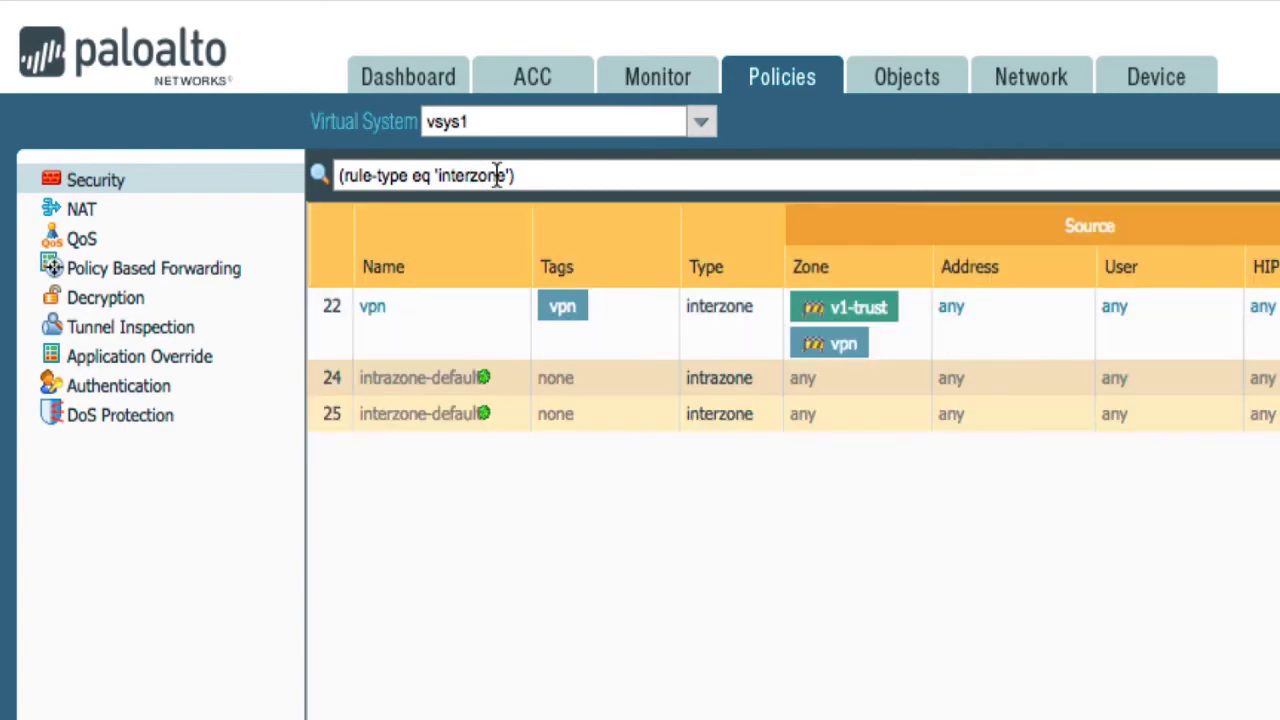
pyautogui.moveTo(549, 170); pyautogui.dragTo(126, 166)
pyautogui.press('BackSpace')
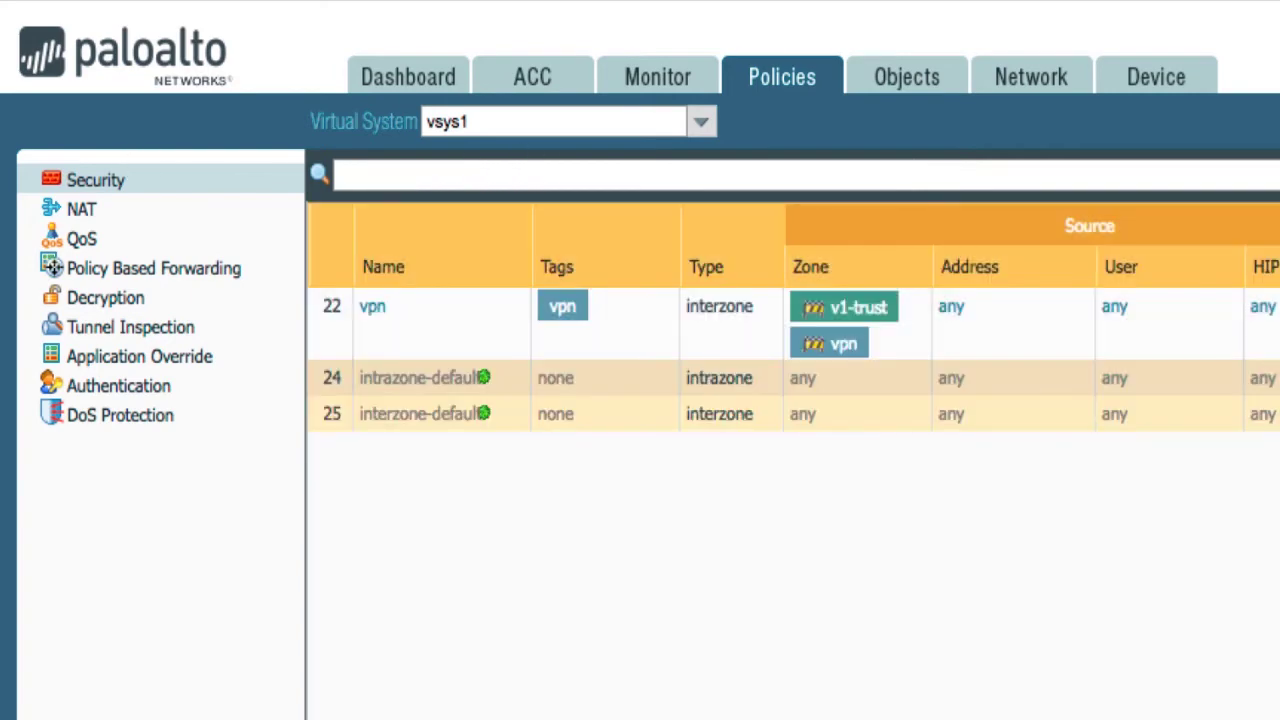
pyautogui.press('Return')
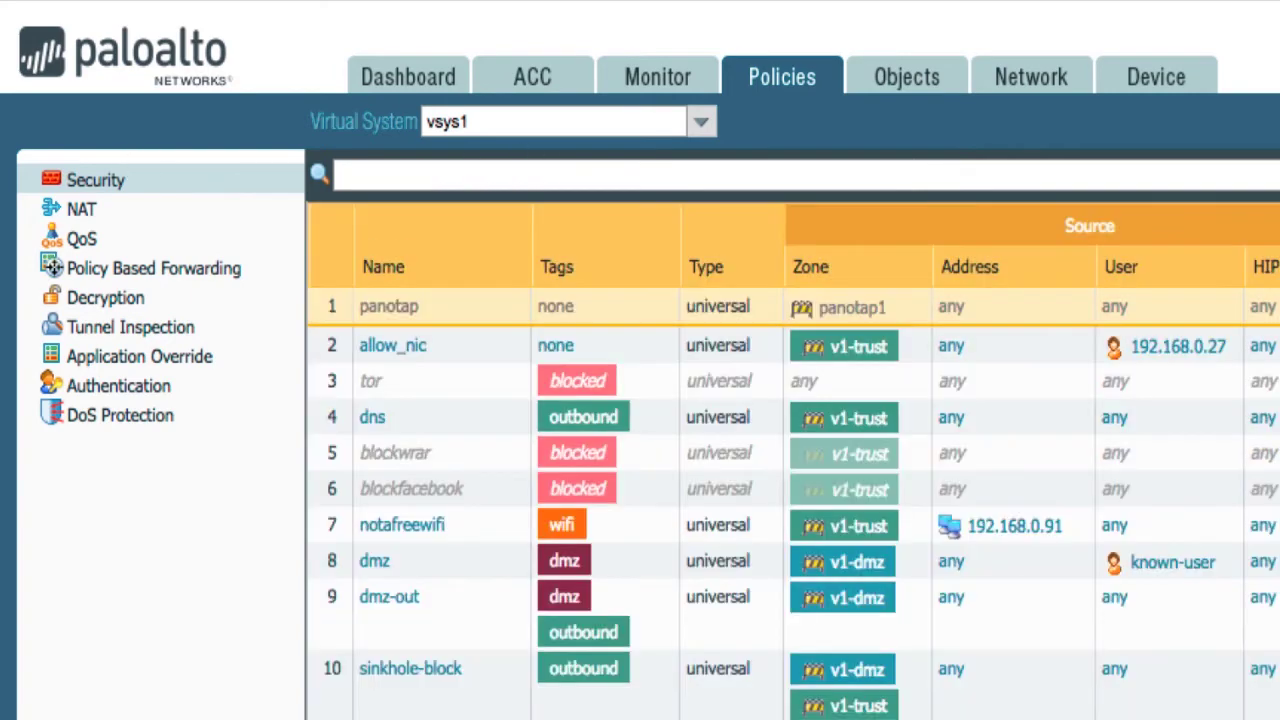
# Filter the security rules for disabled policies with the expression (disabled eq yes) and clear the filter.
pyautogui.moveTo(518, 597)
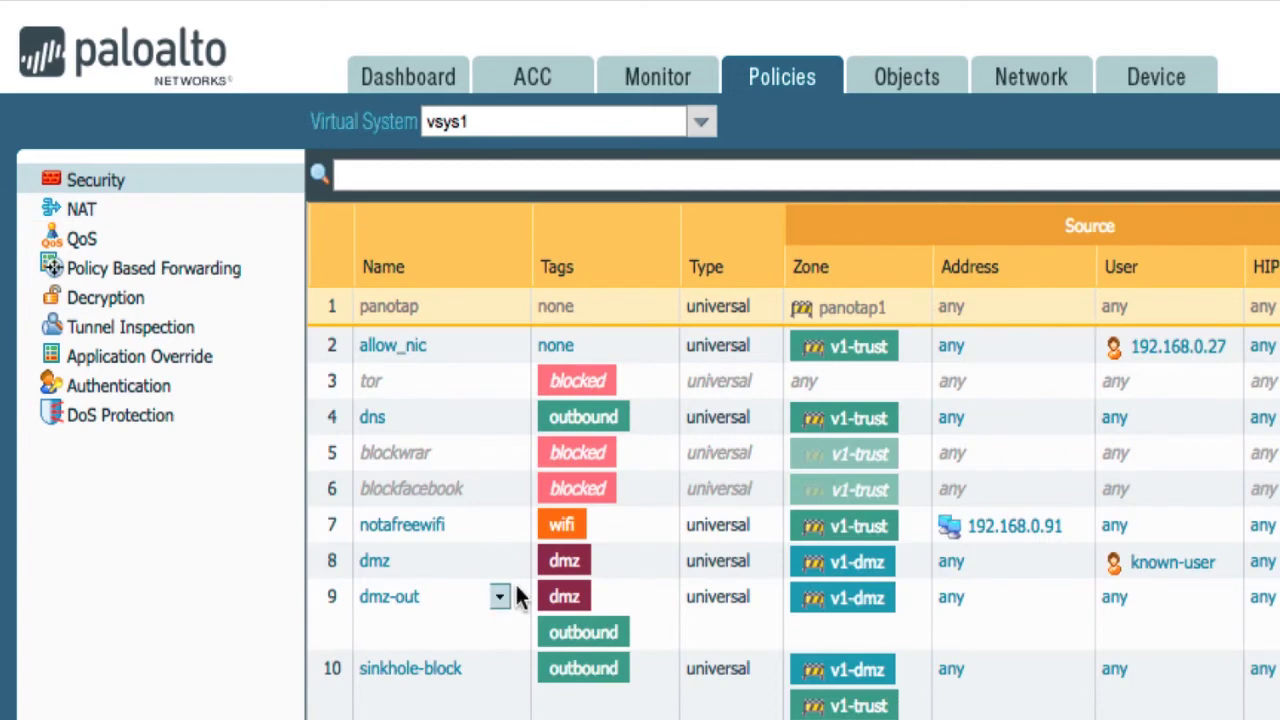
pyautogui.moveTo(412, 393)
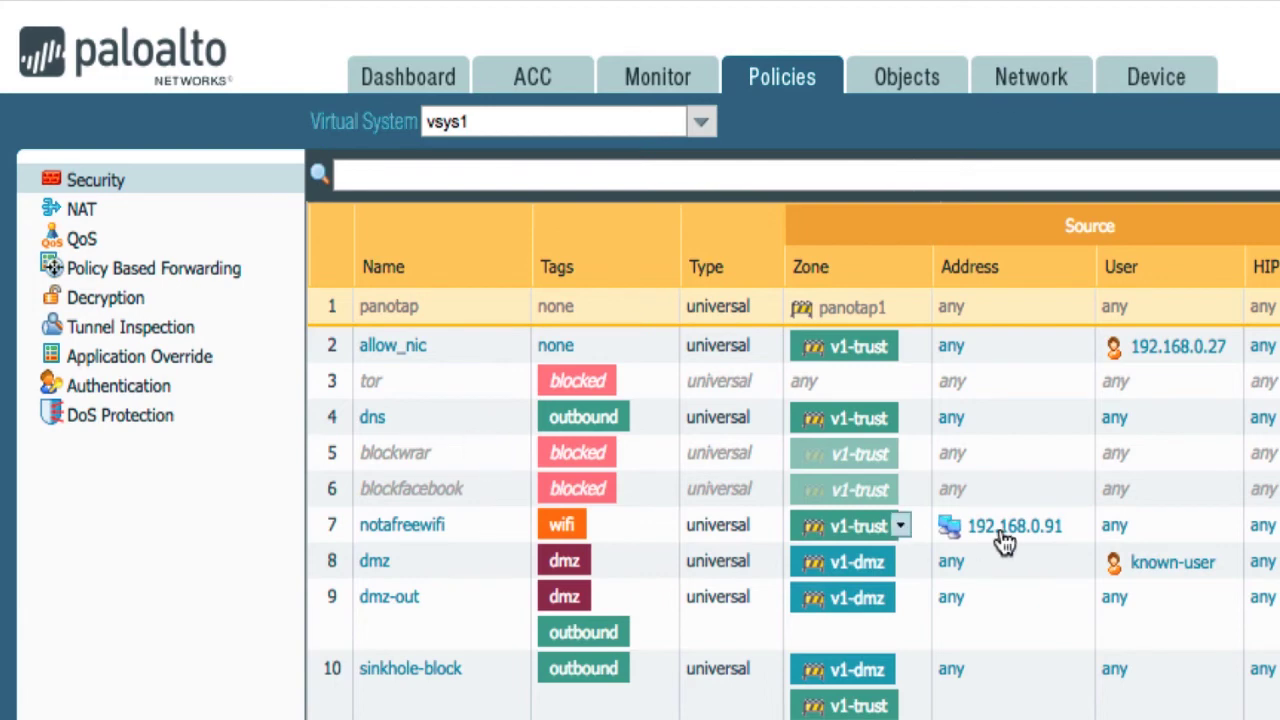
pyautogui.click(419, 176)
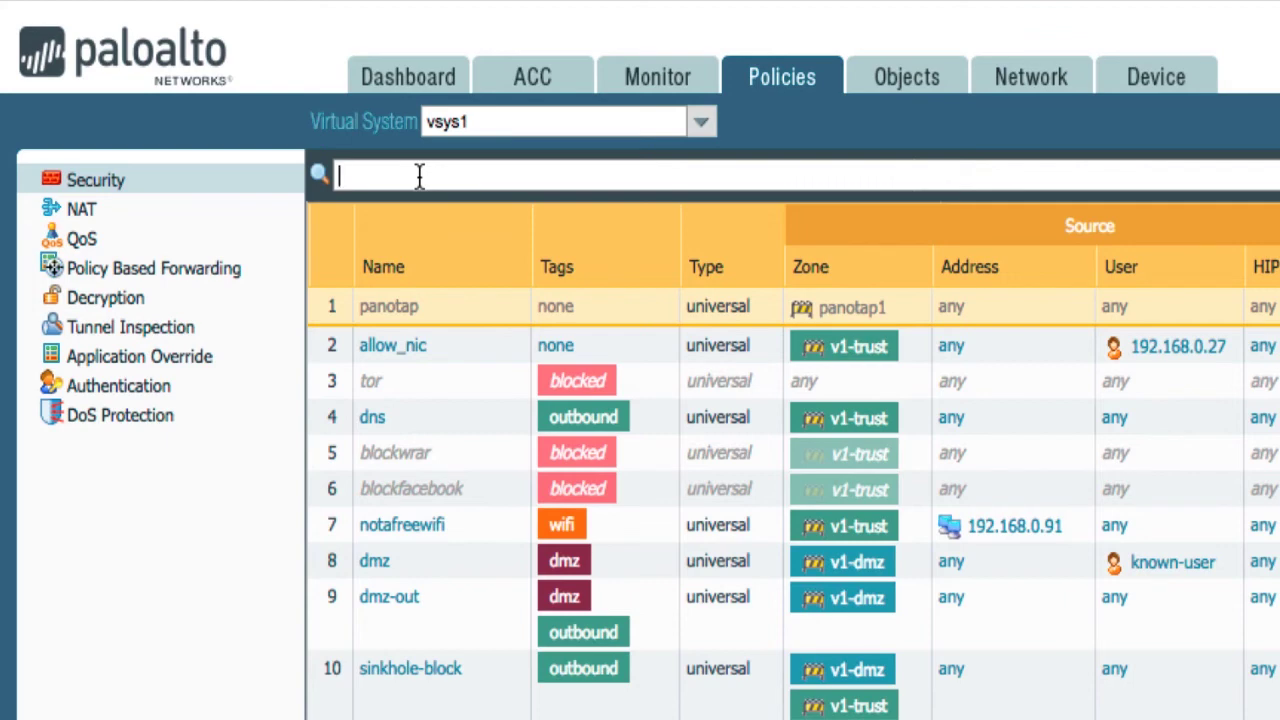
pyautogui.write('(disabled eq yes)')
pyautogui.press('Return')
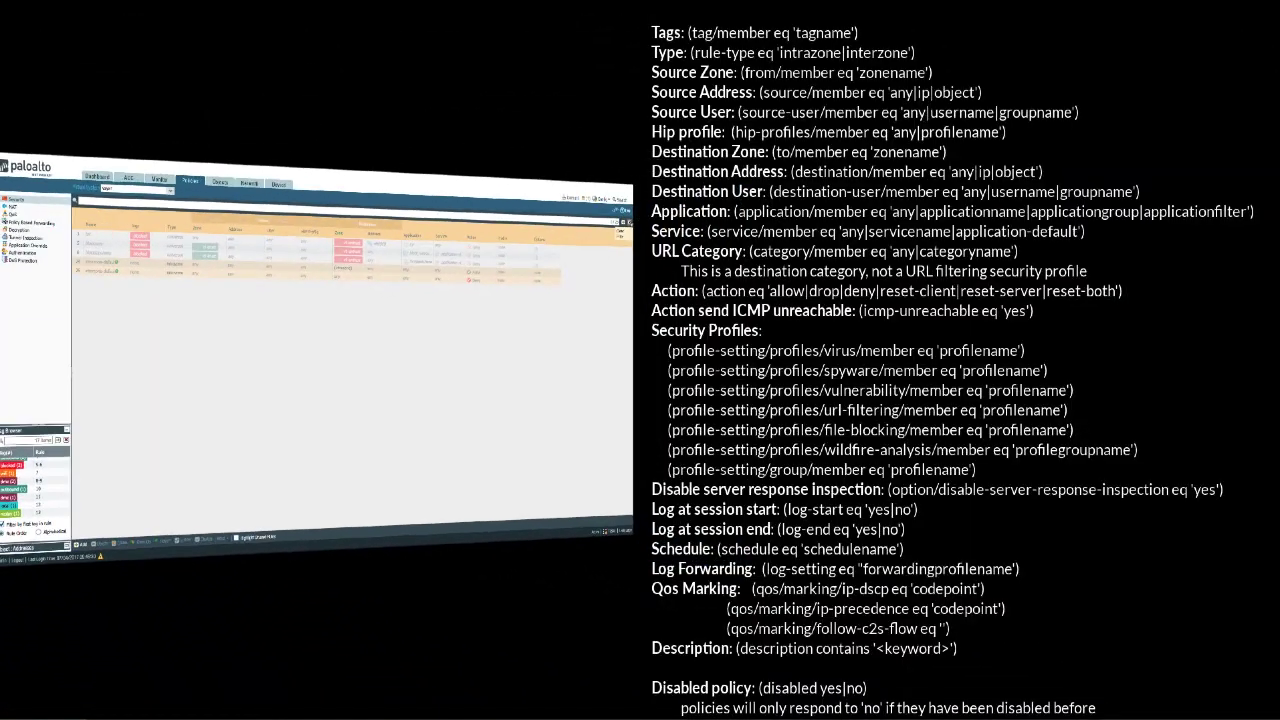
pyautogui.click(1173, 103)
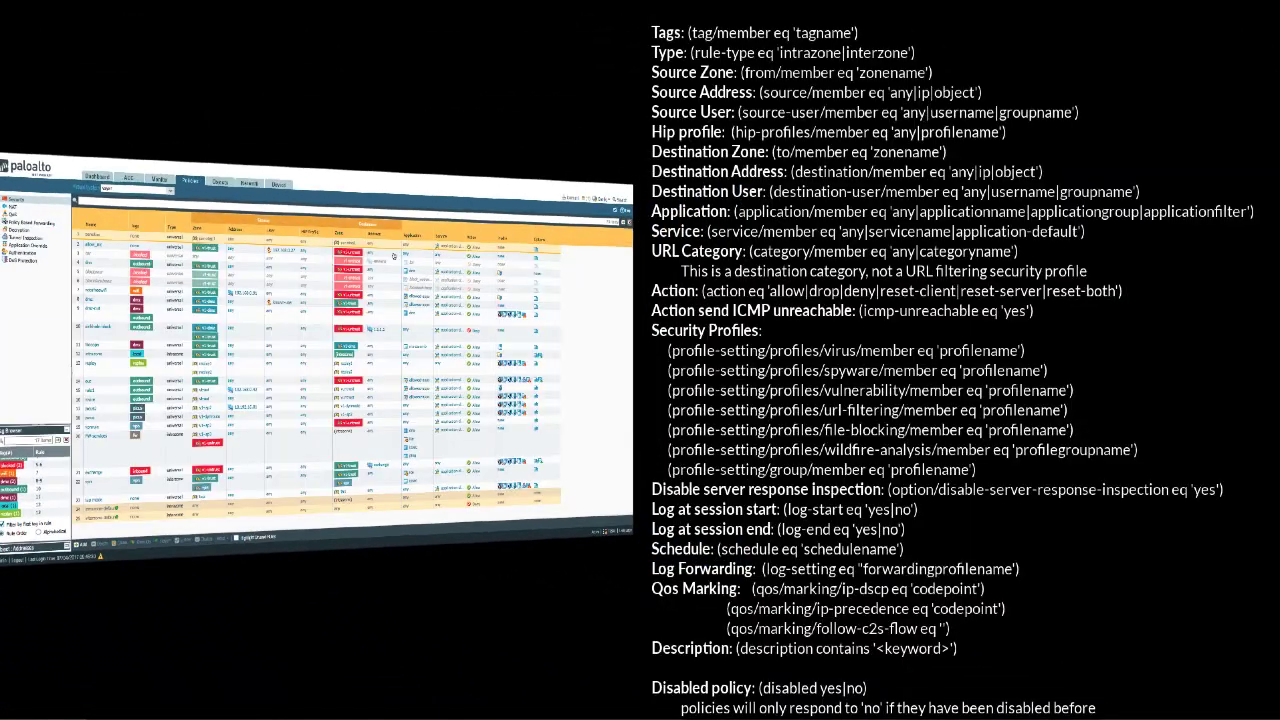